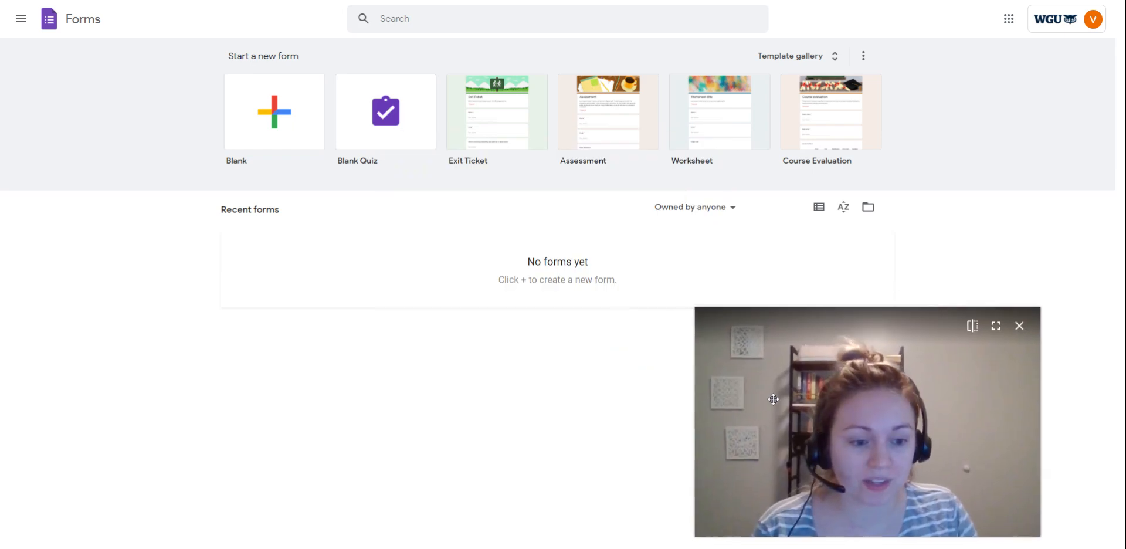
- Open Google Forms from the list of Google apps
drag(754, 302, 919, 404)
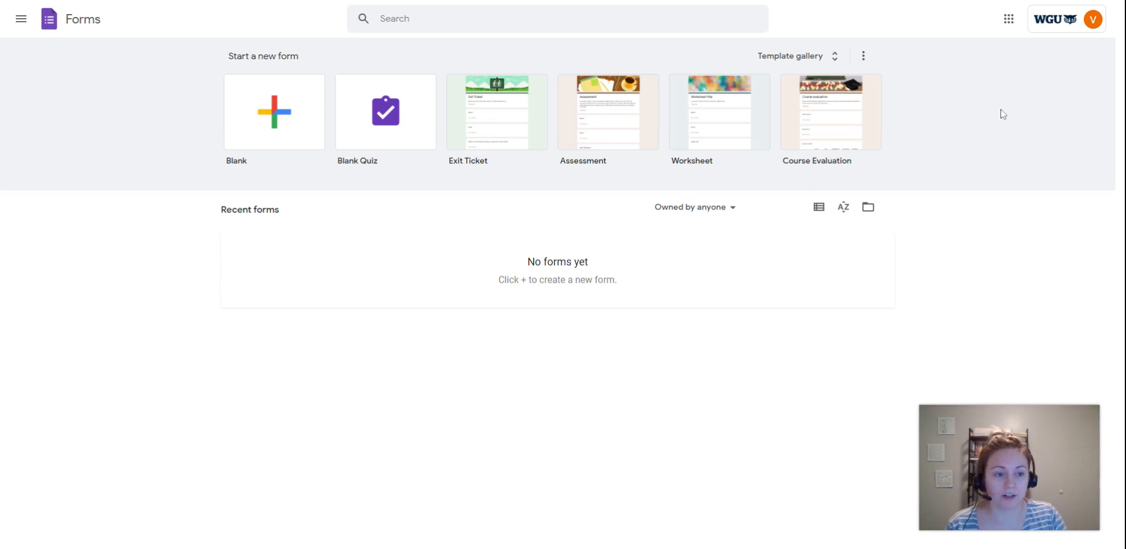
click(1010, 24)
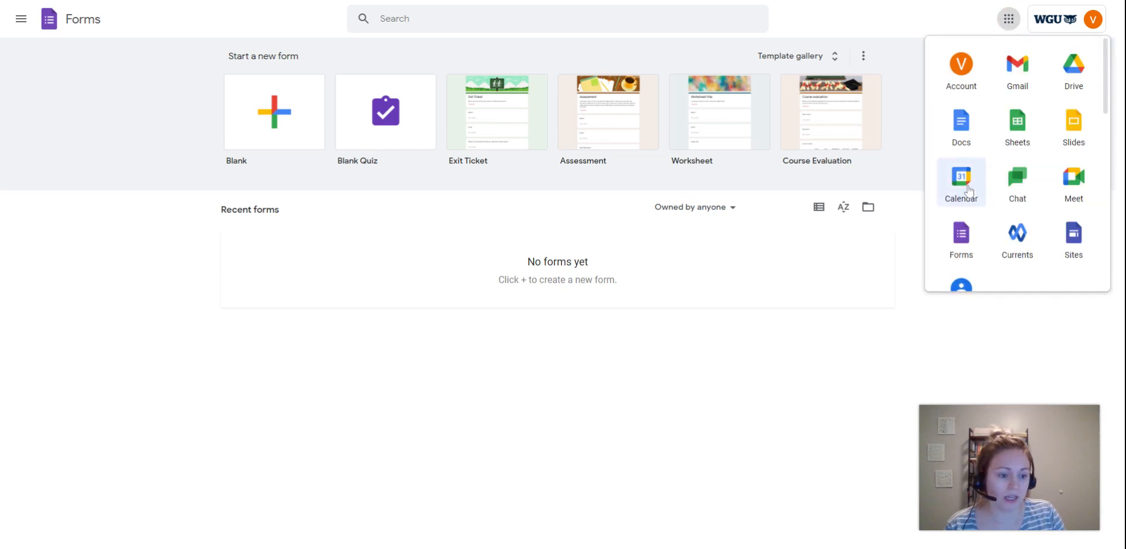
scroll(964, 181, down, 1)
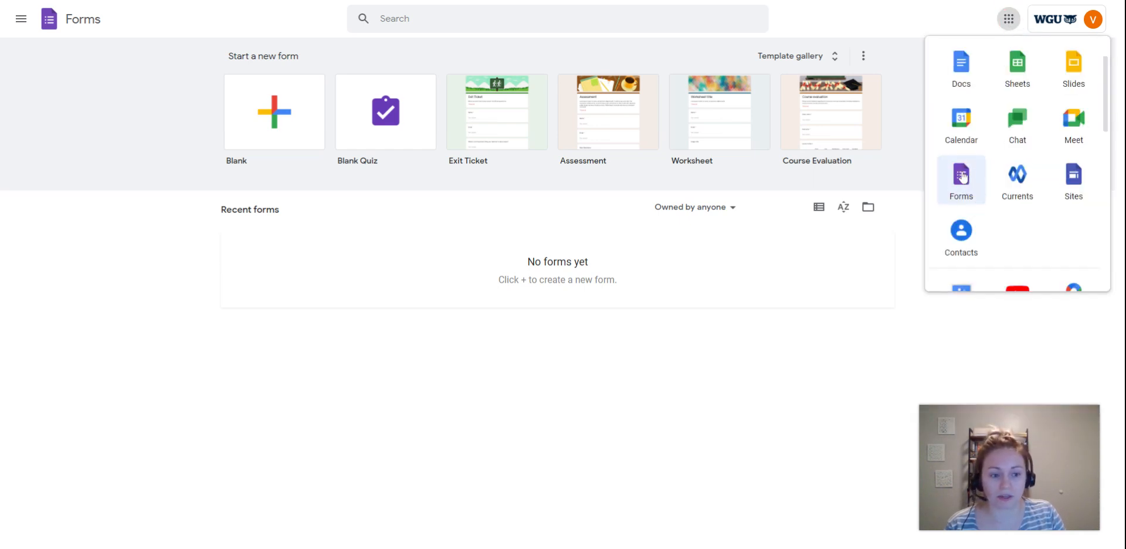
click(963, 177)
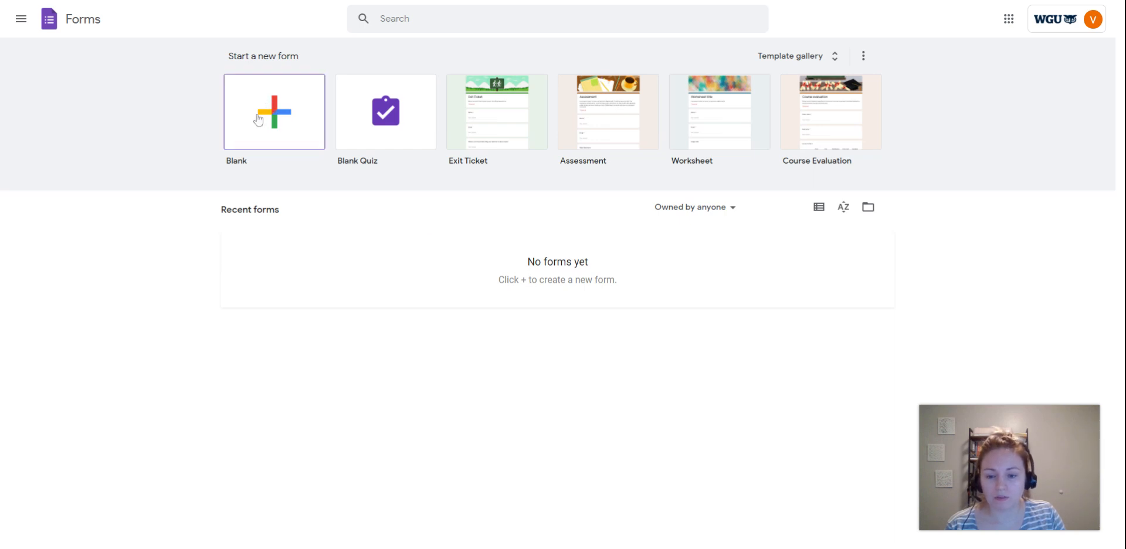
- Create a new form from the Course Evaluation template in the general template gallery
click(797, 66)
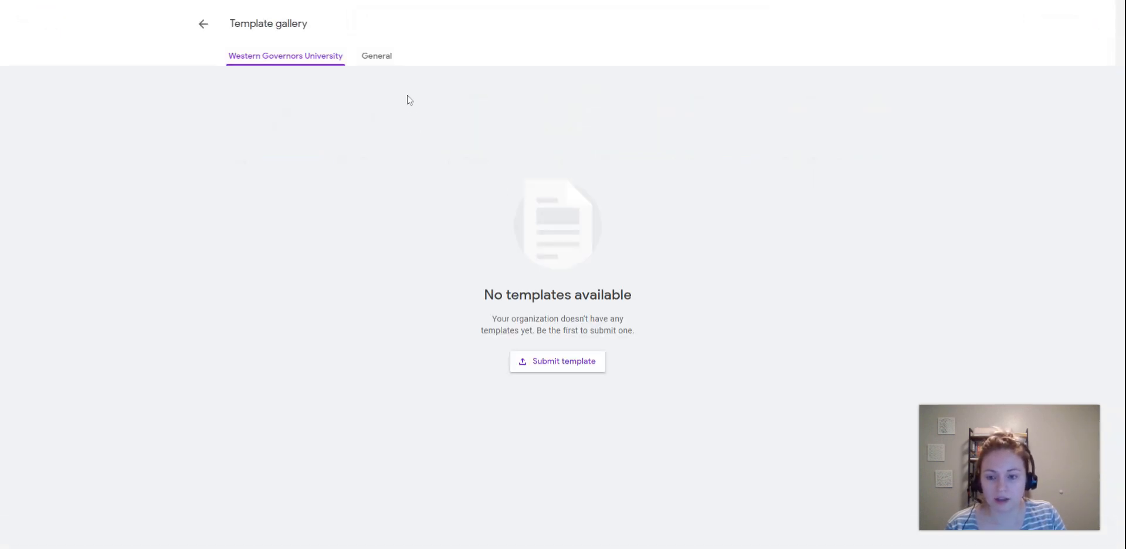
click(377, 56)
scroll(346, 223, down, 1)
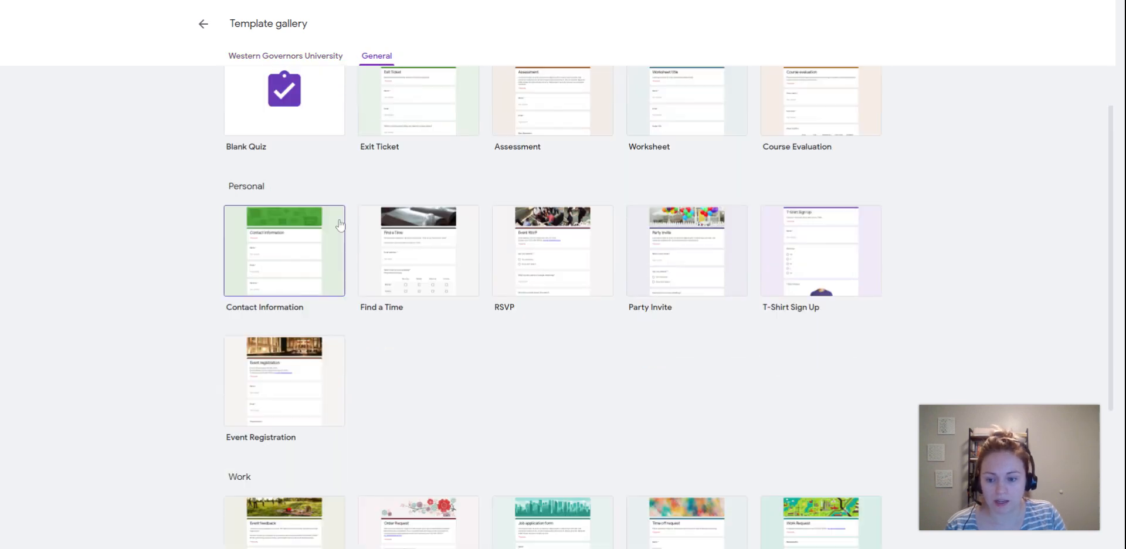
scroll(411, 323, down, 4)
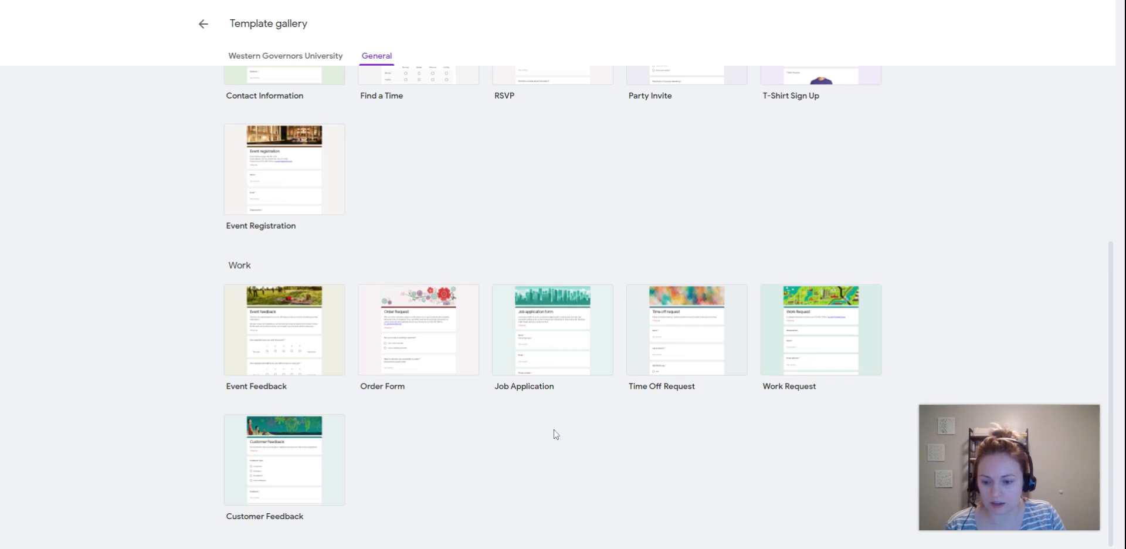
scroll(557, 422, up, 5)
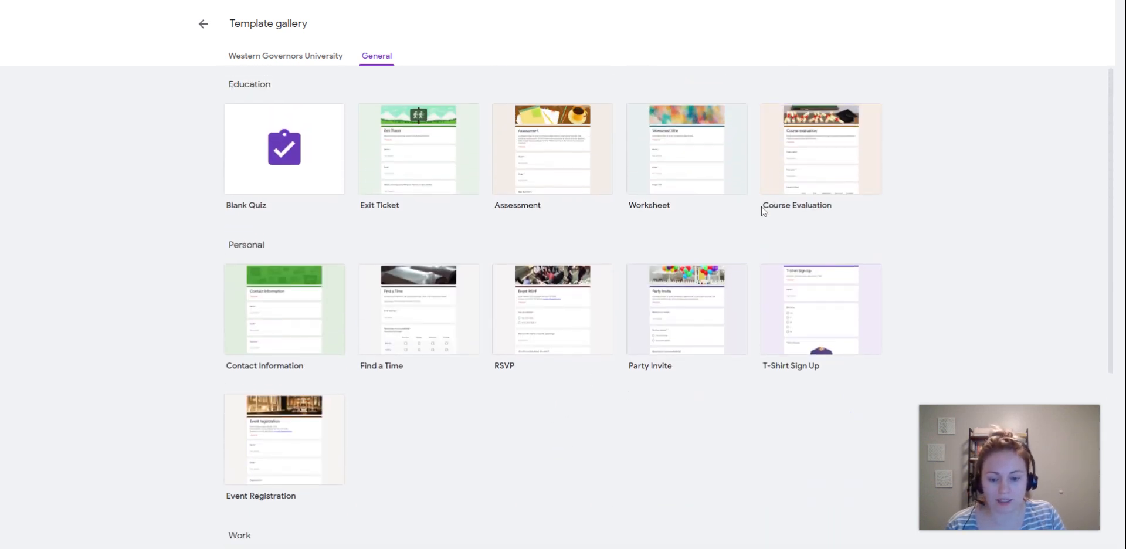
click(813, 141)
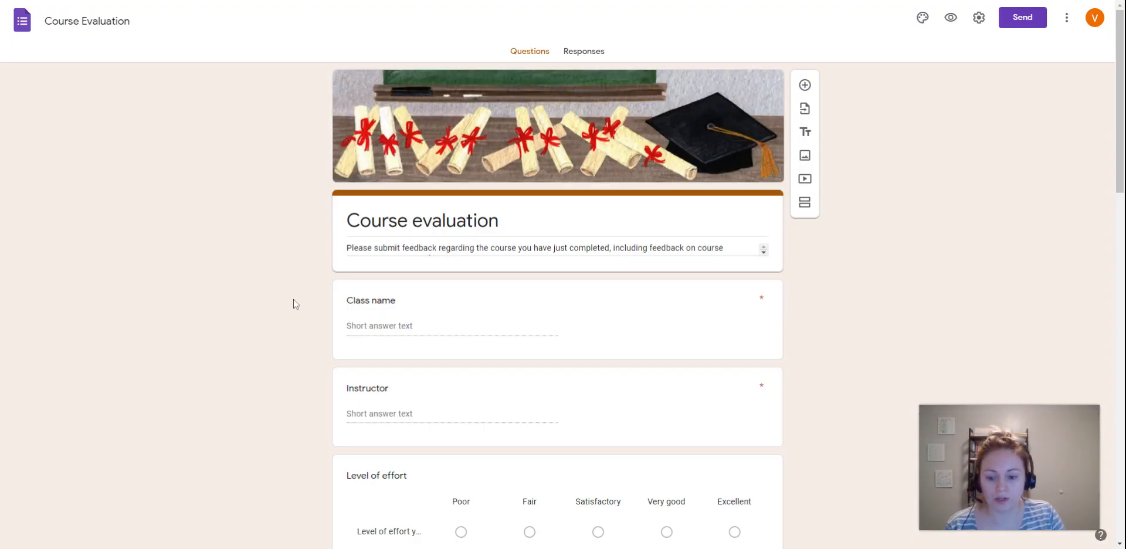
- Look through the Course Evaluation template's questions and dismiss the tip about reusing questions
scroll(329, 252, down, 3)
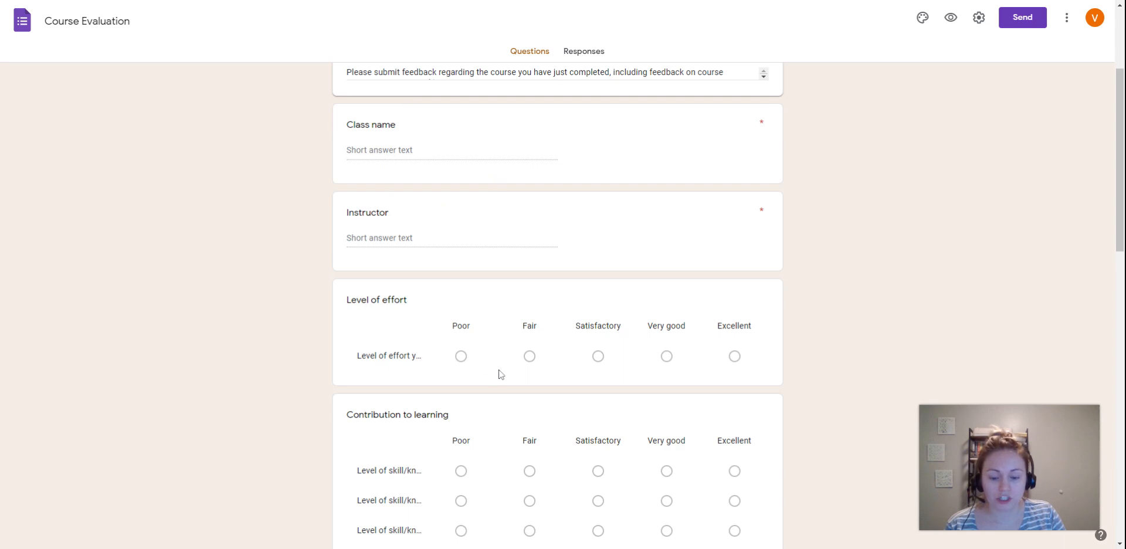
scroll(460, 376, down, 4)
scroll(450, 366, up, 7)
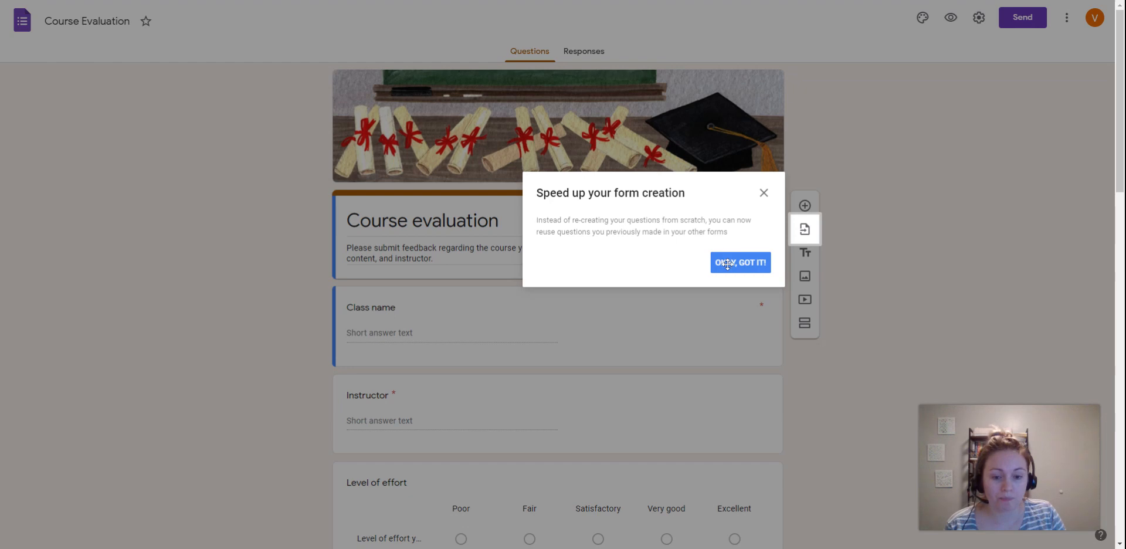
click(726, 264)
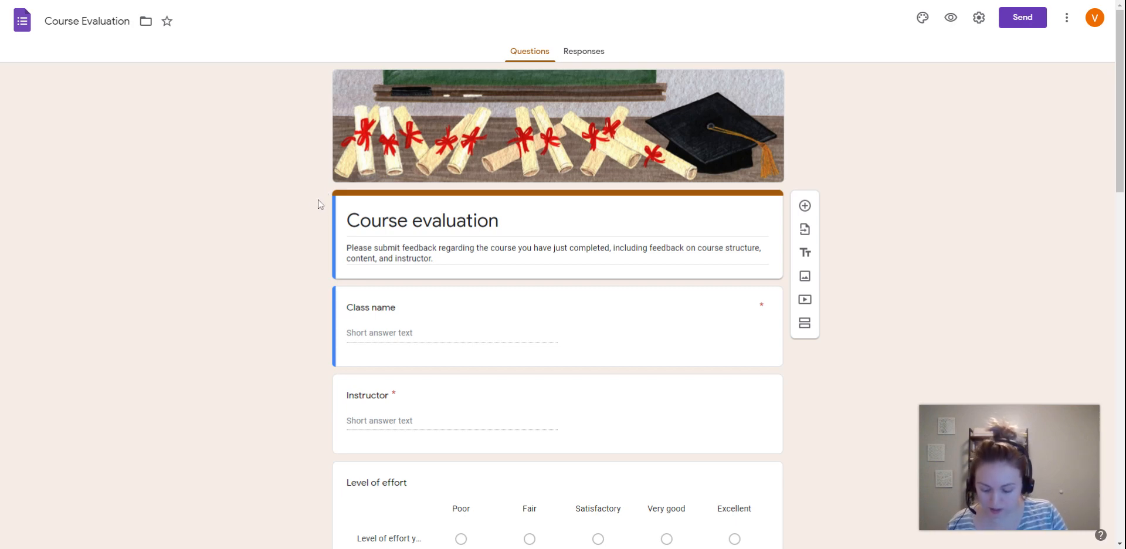
- Rename the form file to "Daily Objective Evaluation - Student Form" and star it
click(84, 21)
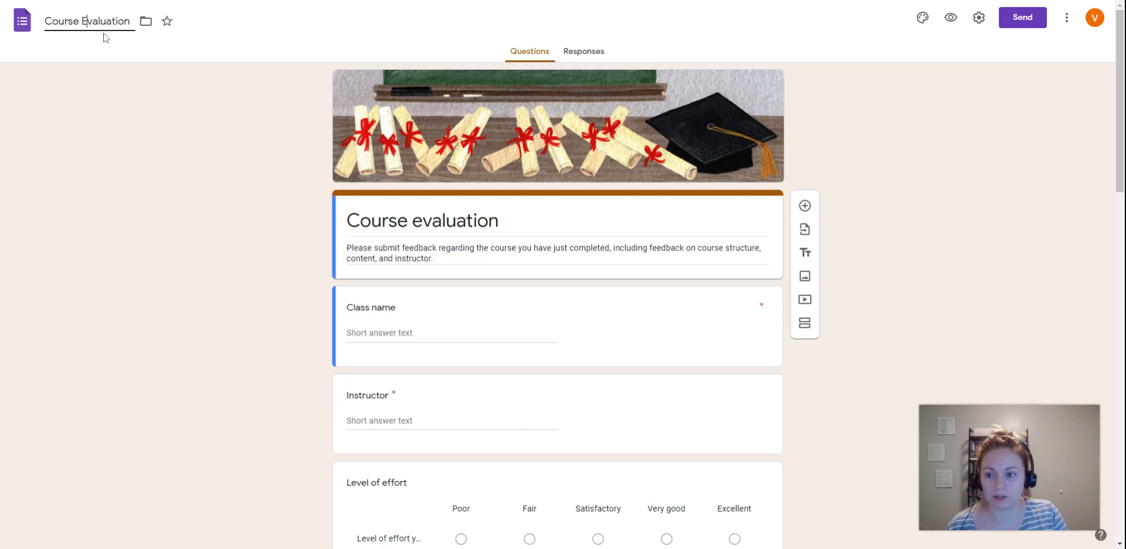
click(45, 30)
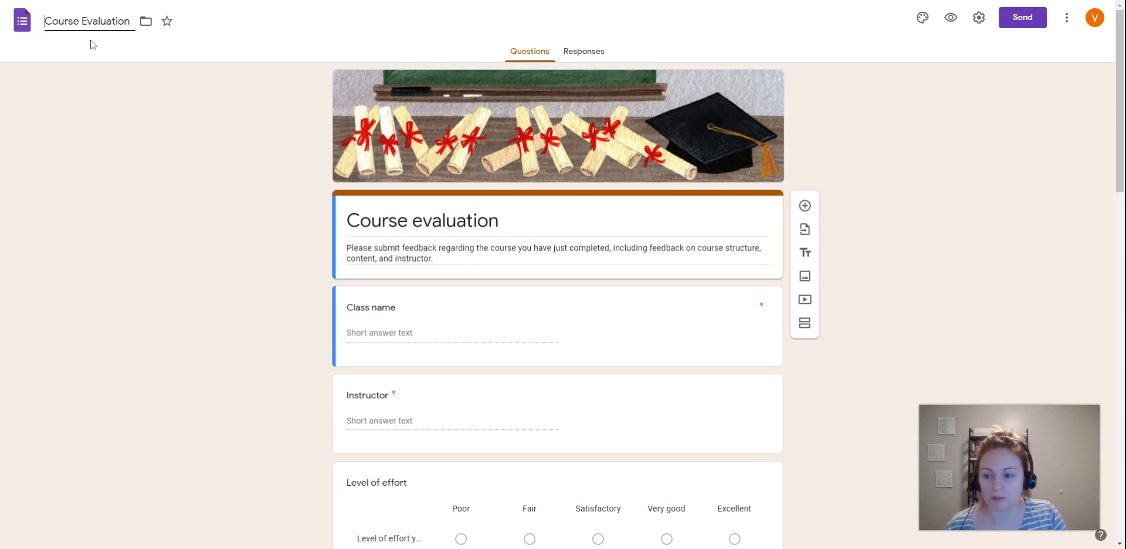
drag(45, 21, 131, 21)
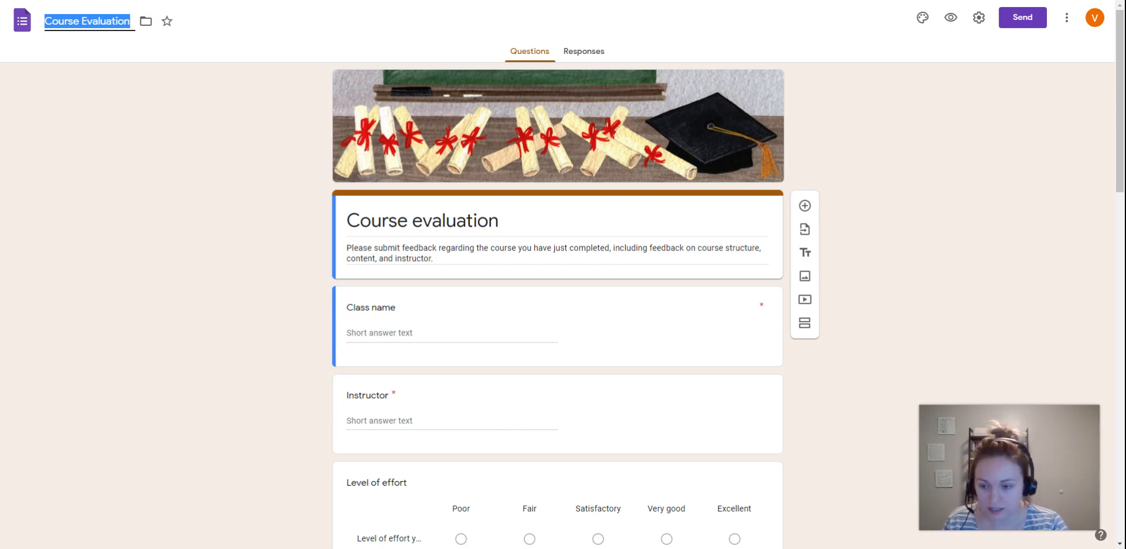
text(Daily d)
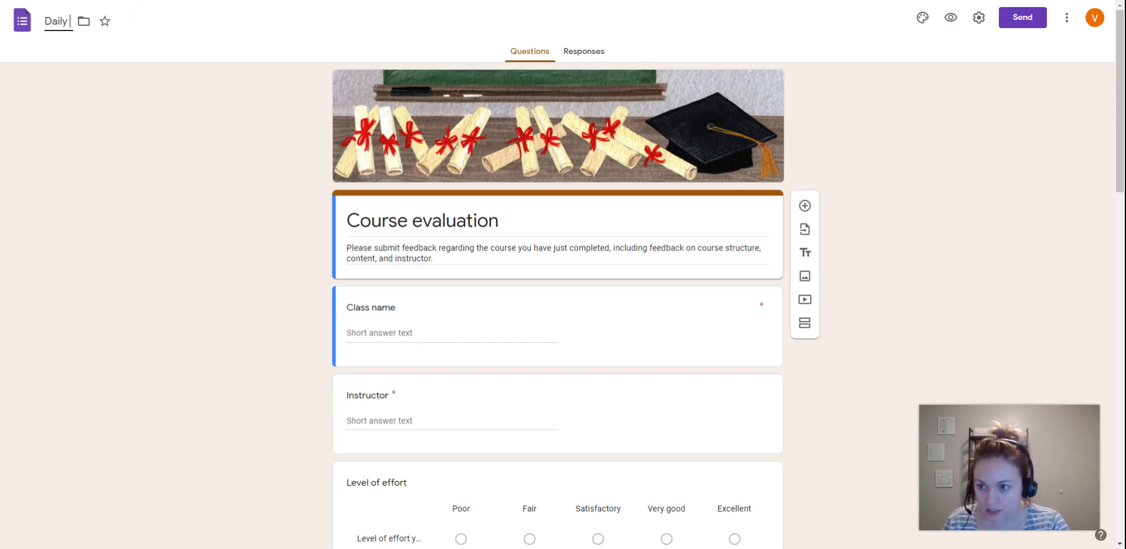
key(BackSpace)
key(BackSpace)
text(Oj)
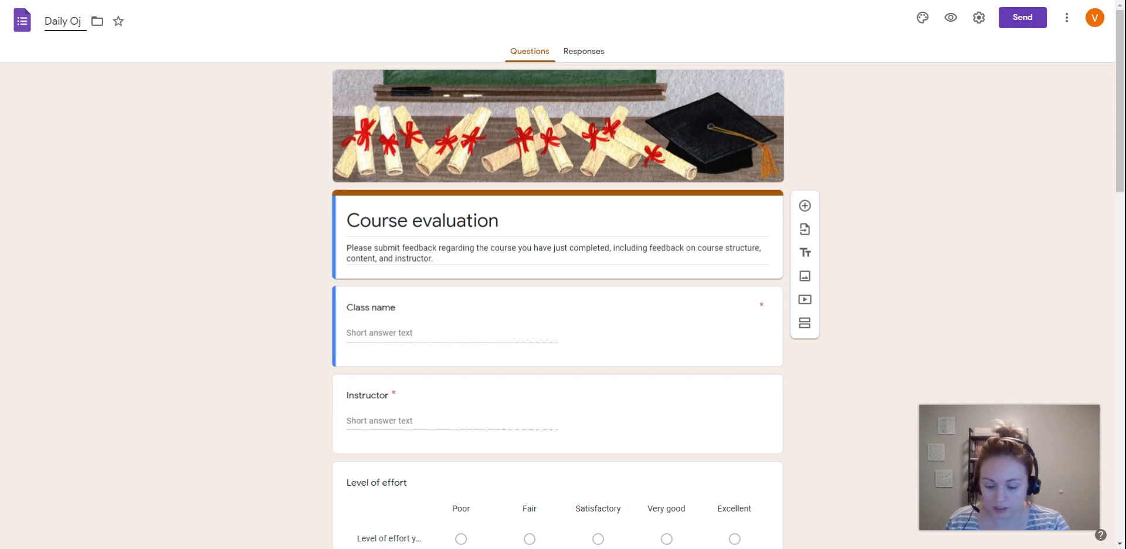
key(BackSpace)
text(bjectiv)
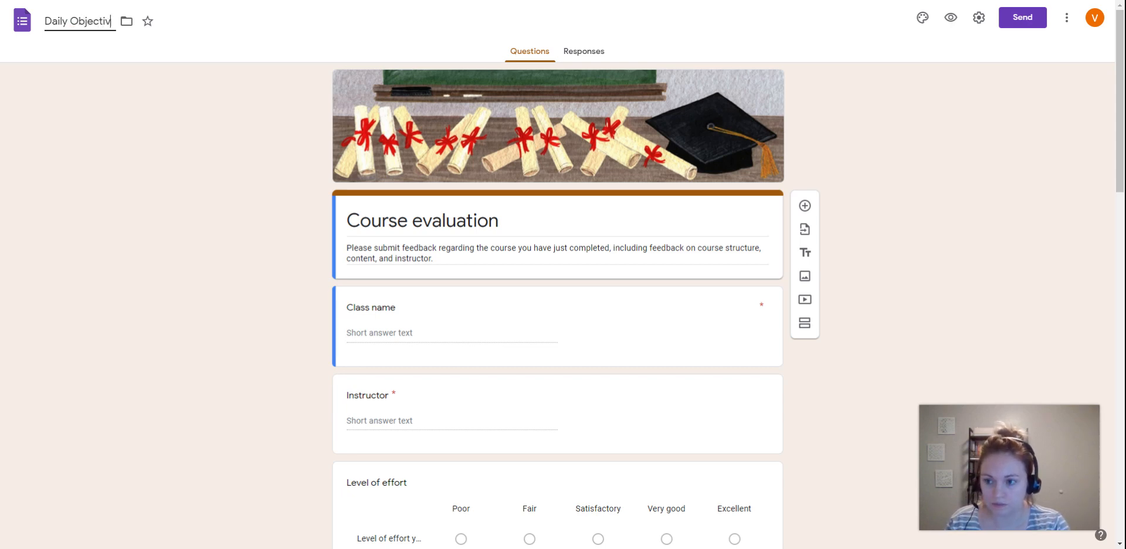
text(e Evaluat)
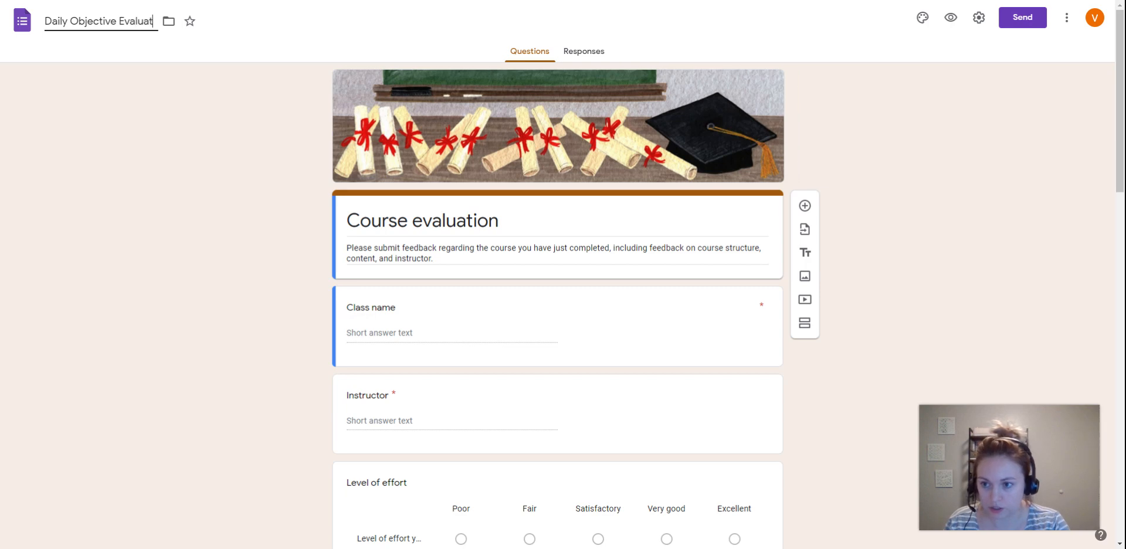
text(ion - Student Form)
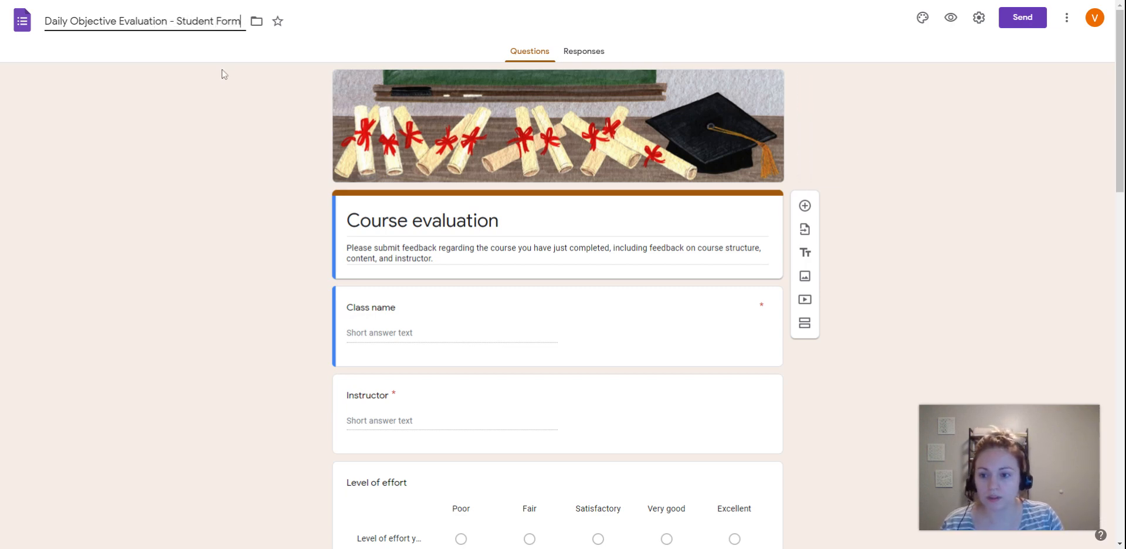
click(268, 108)
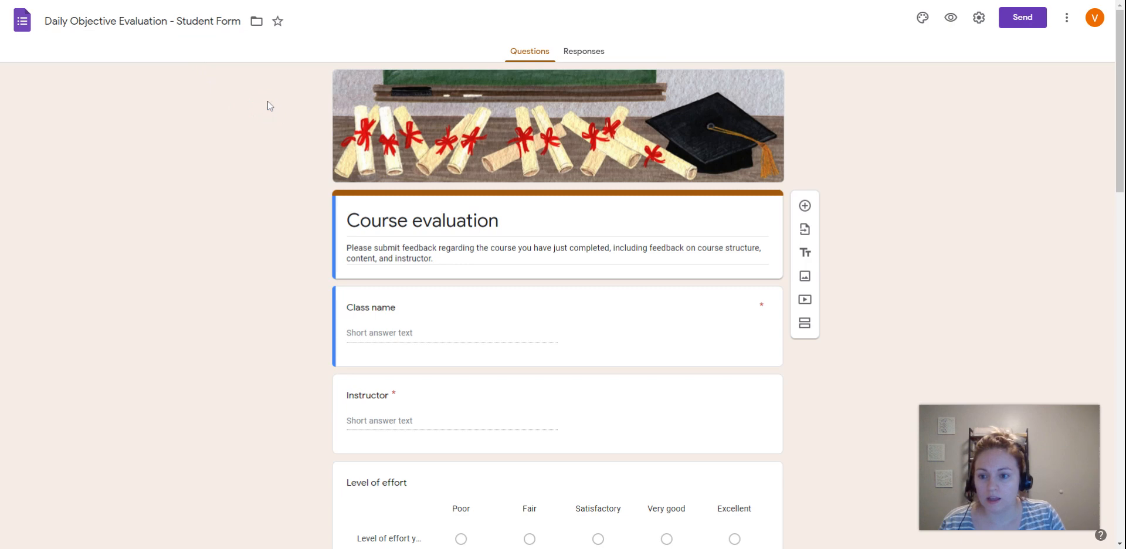
click(277, 21)
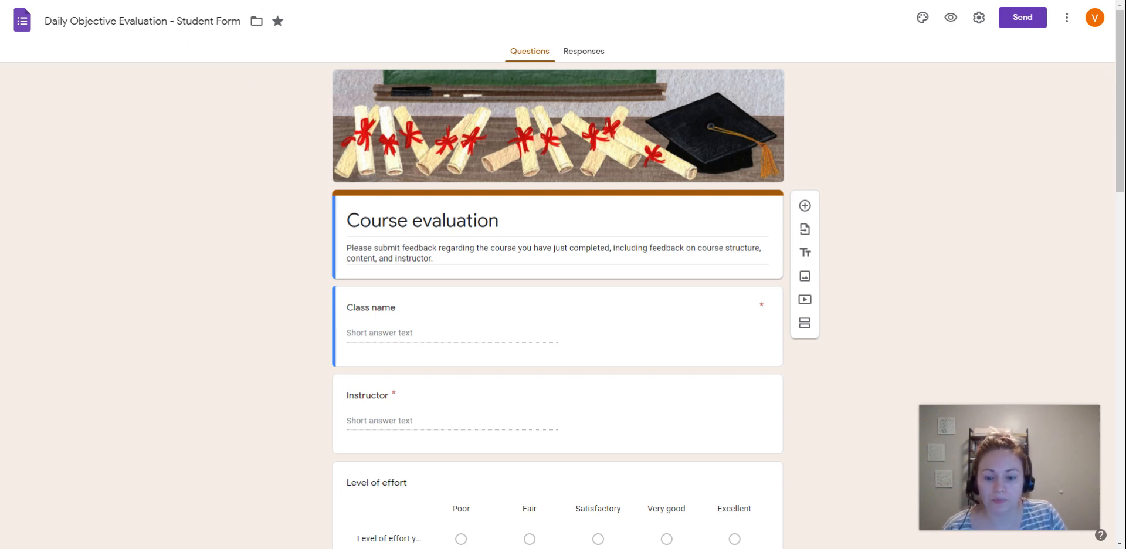
- Replace the form's heading "Course evaluation" with "Daily Objective Evaluation"
click(532, 223)
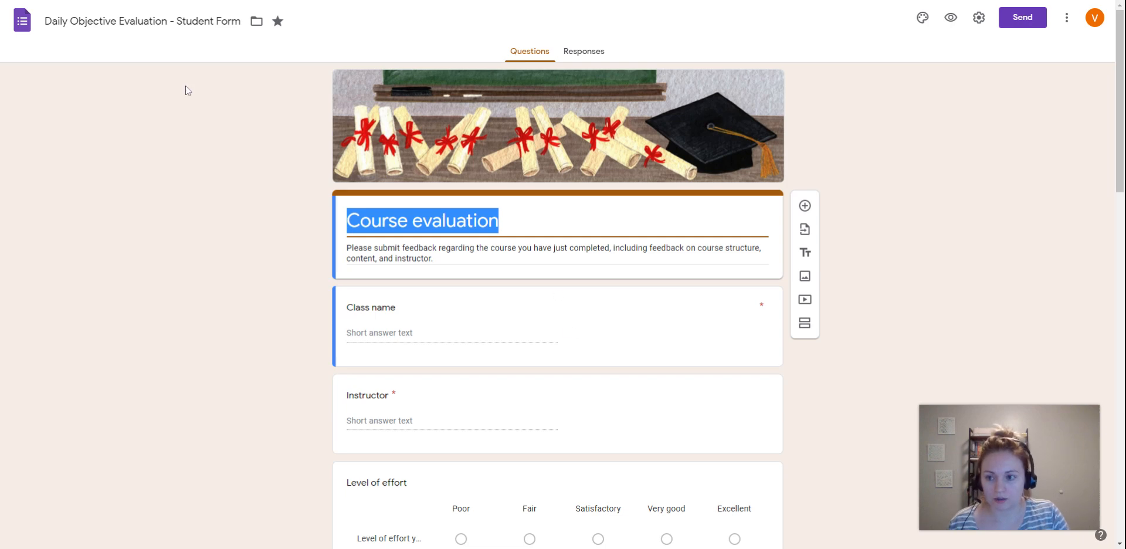
text(Dail)
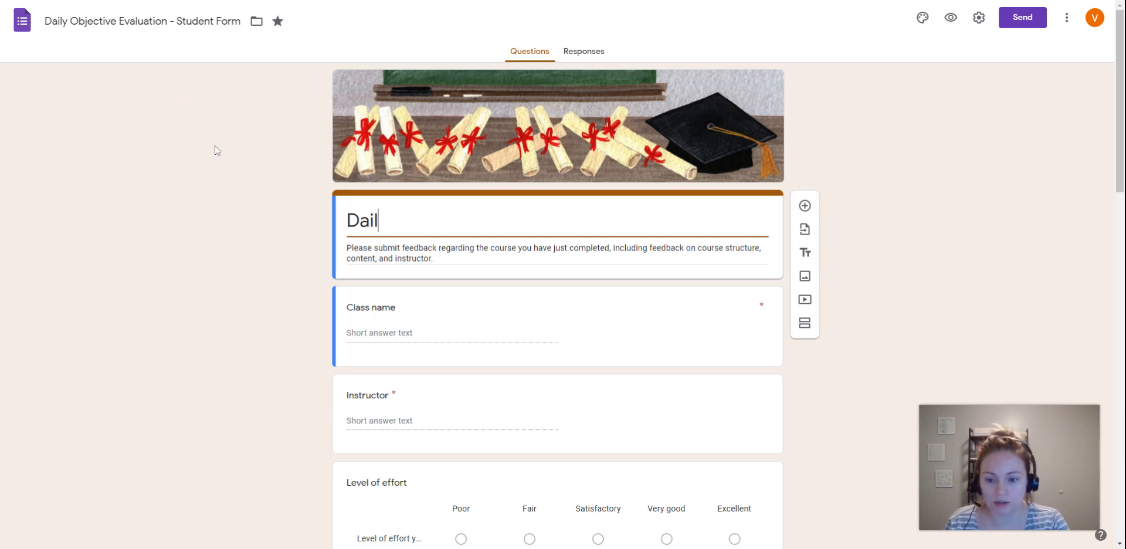
text(y Objecti)
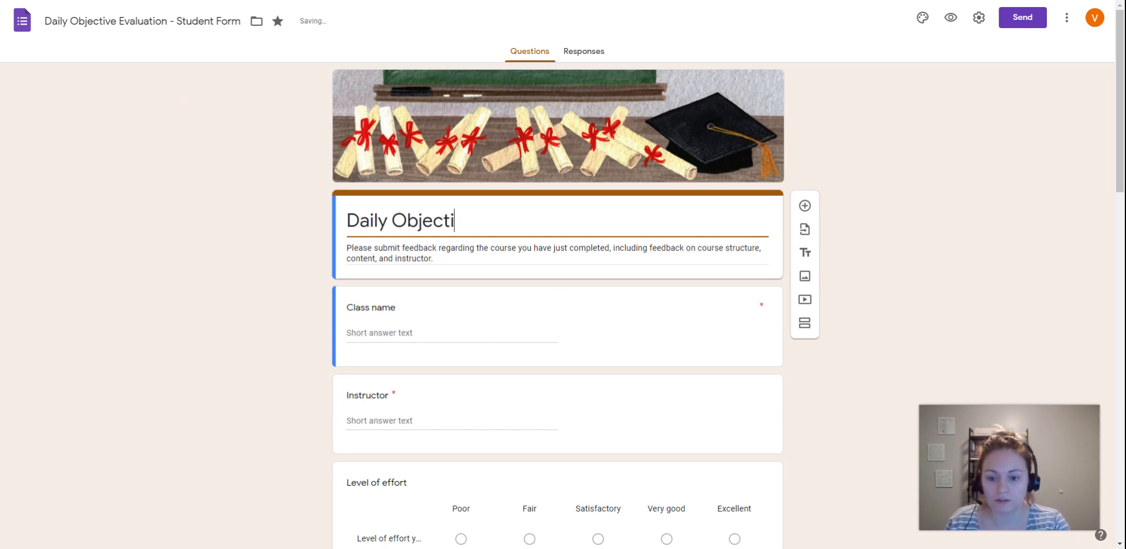
text(ve Evaluation)
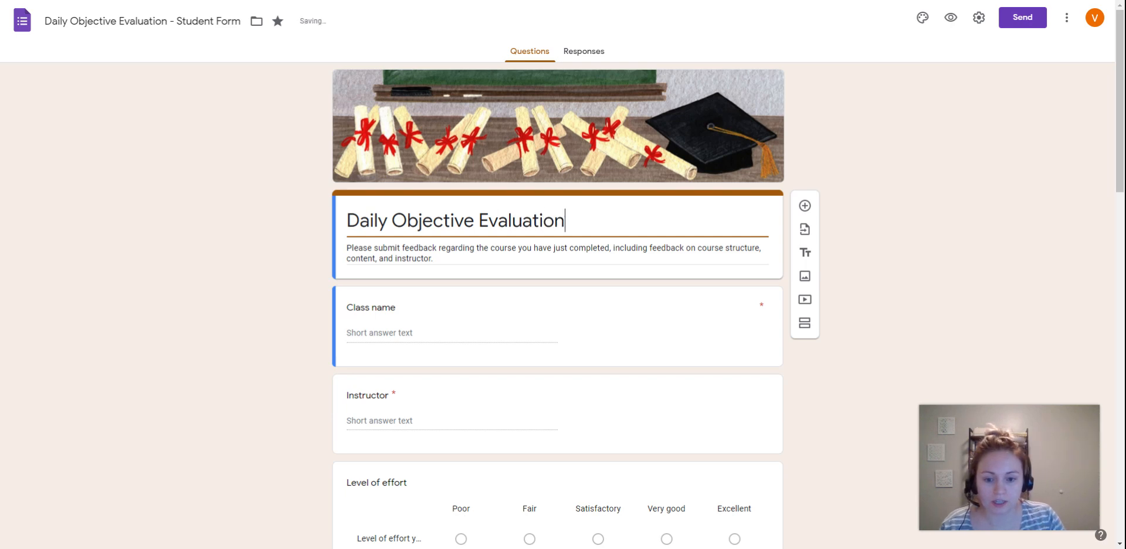
- Replace the form description with "Please rate yourself how well you understand and can perform todays daily objective."
click(341, 256)
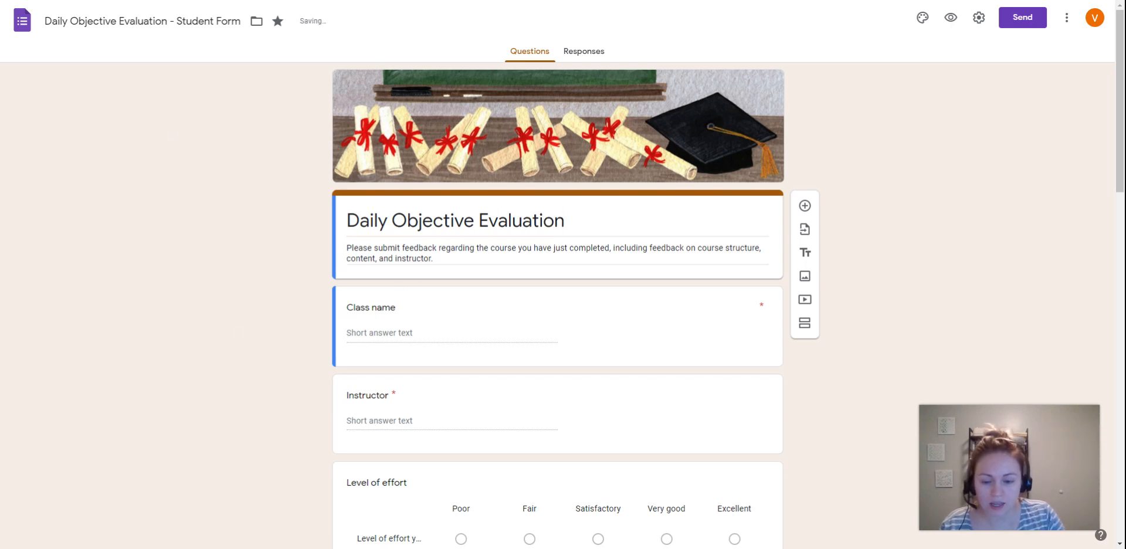
triple_click(389, 253)
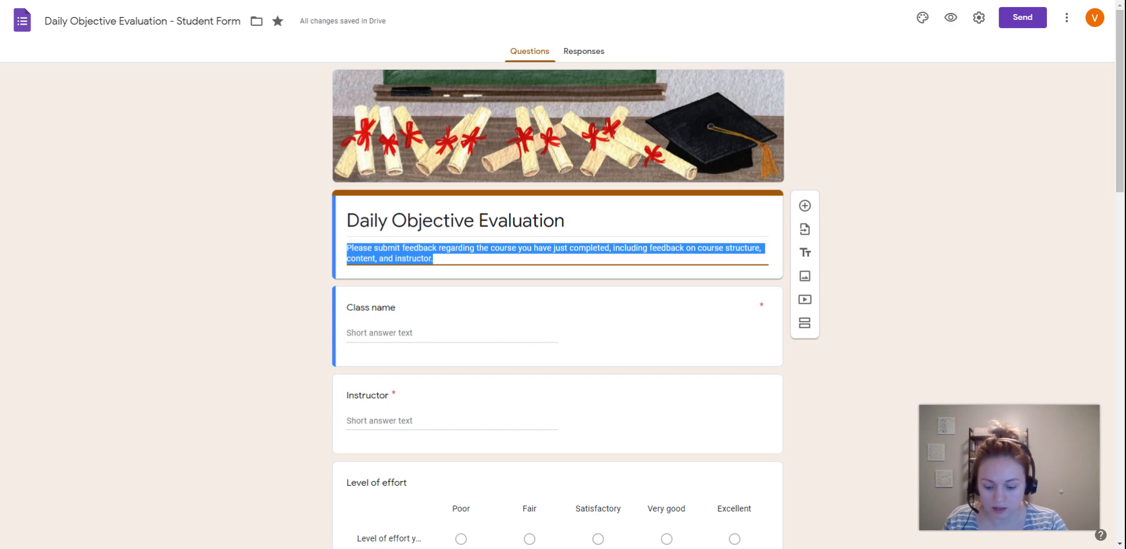
text(Please ra)
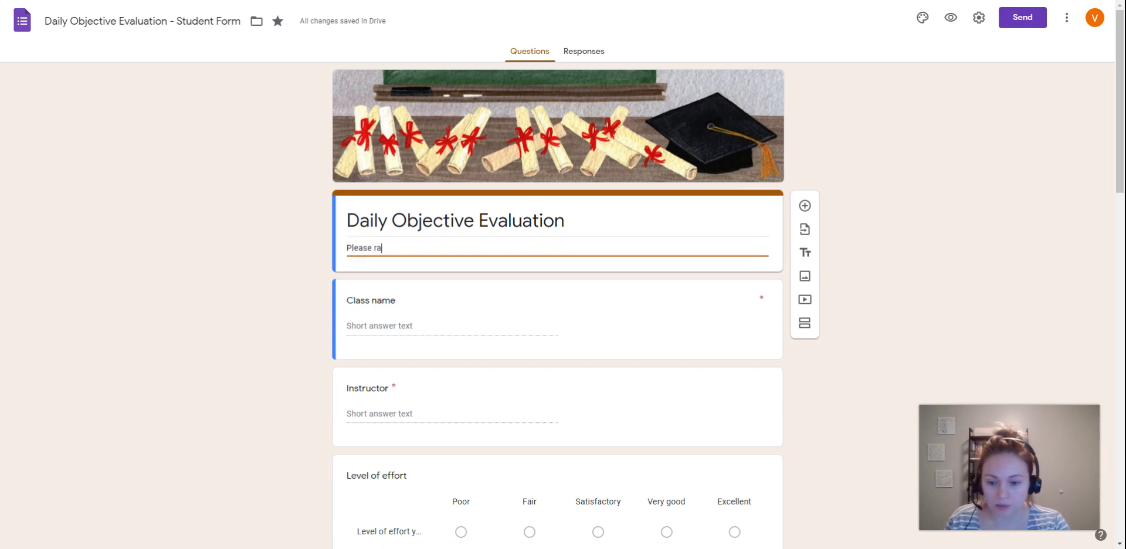
text(nk y)
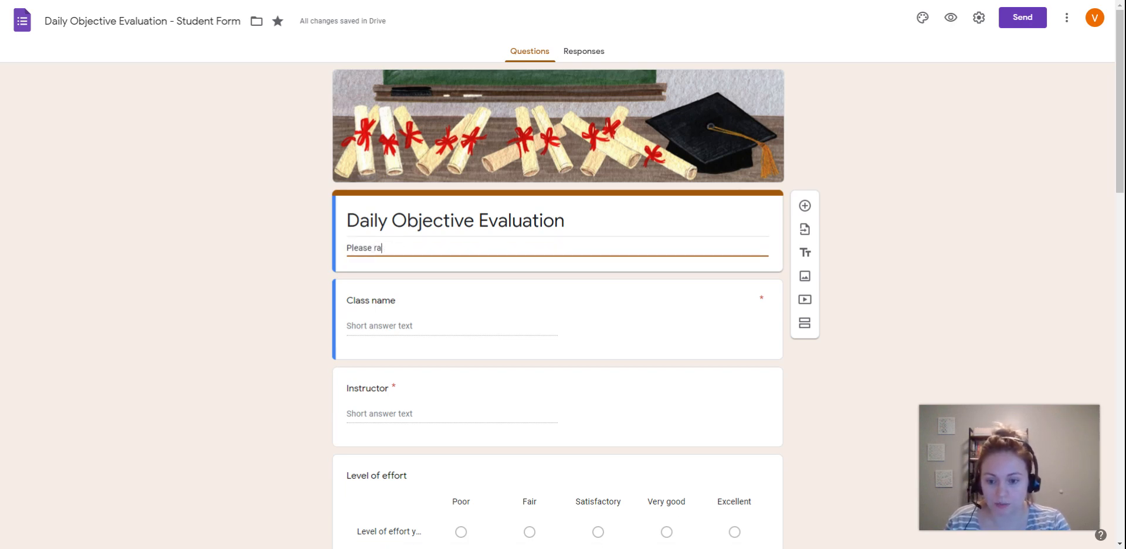
text(te yourself)
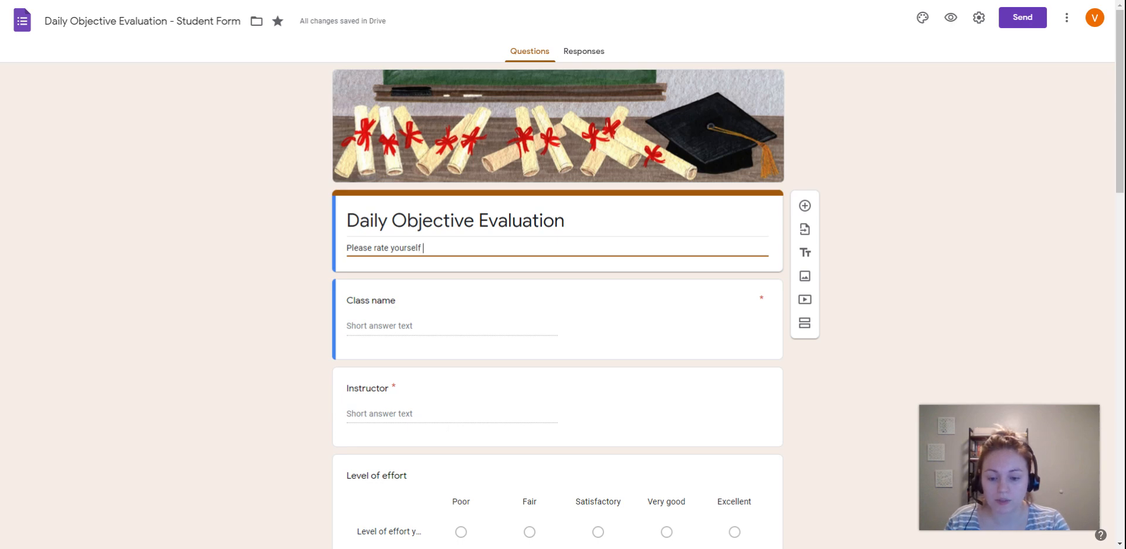
text( how well you )
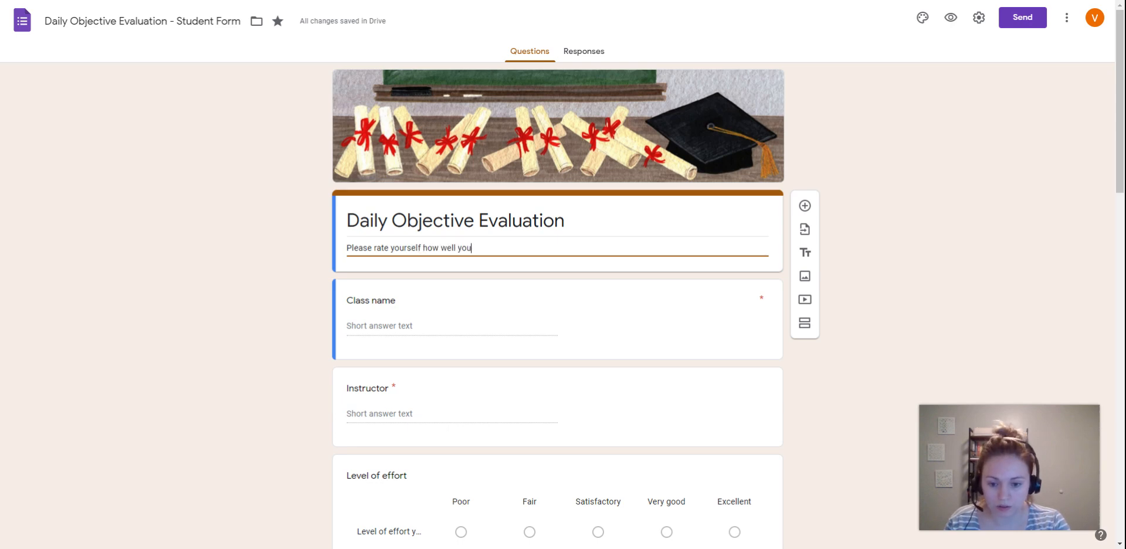
text(understand)
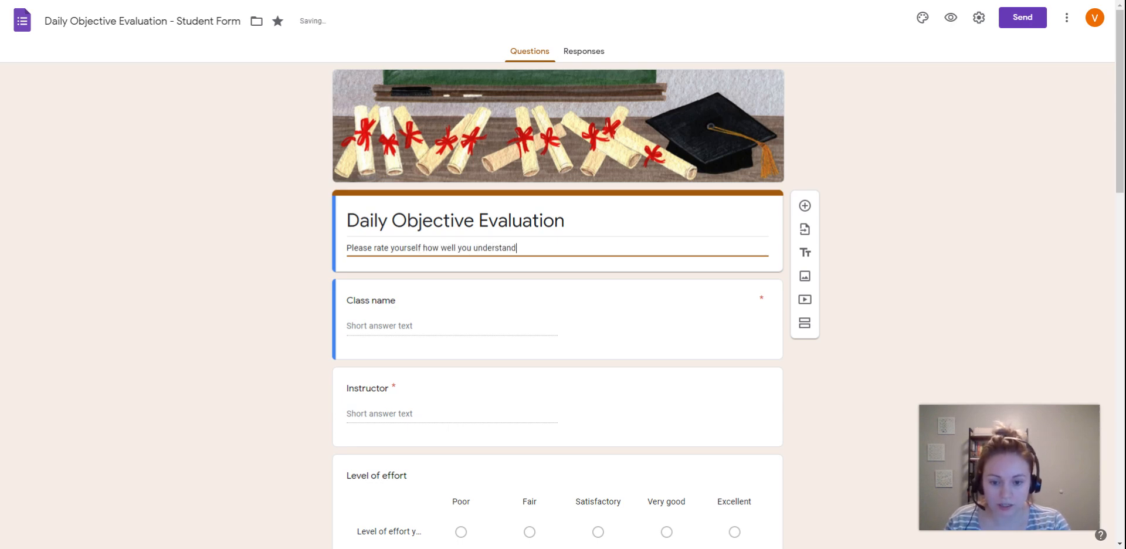
text( and can perform today)
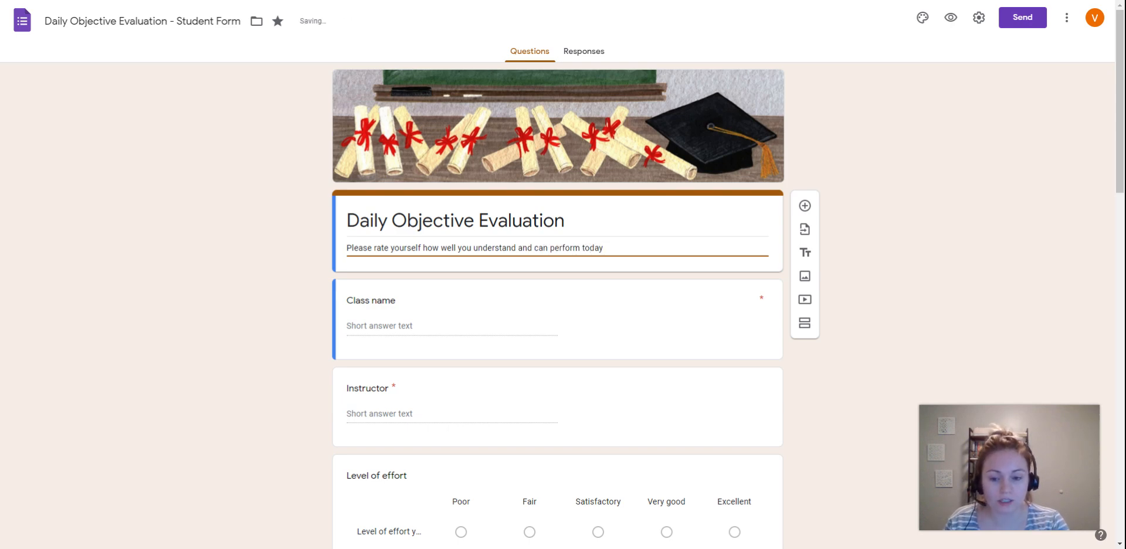
text(s)
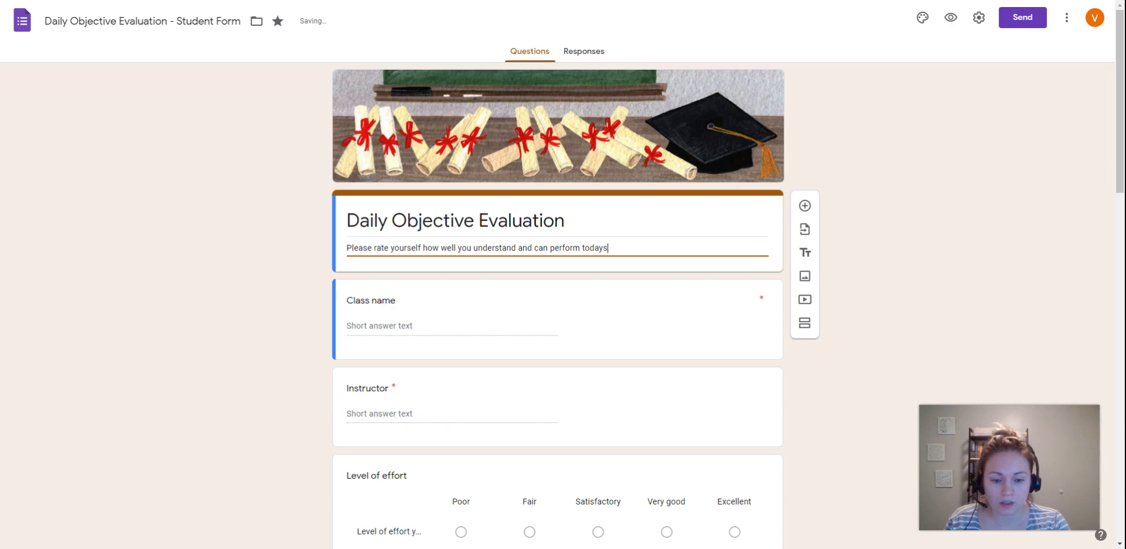
text( daily objective.)
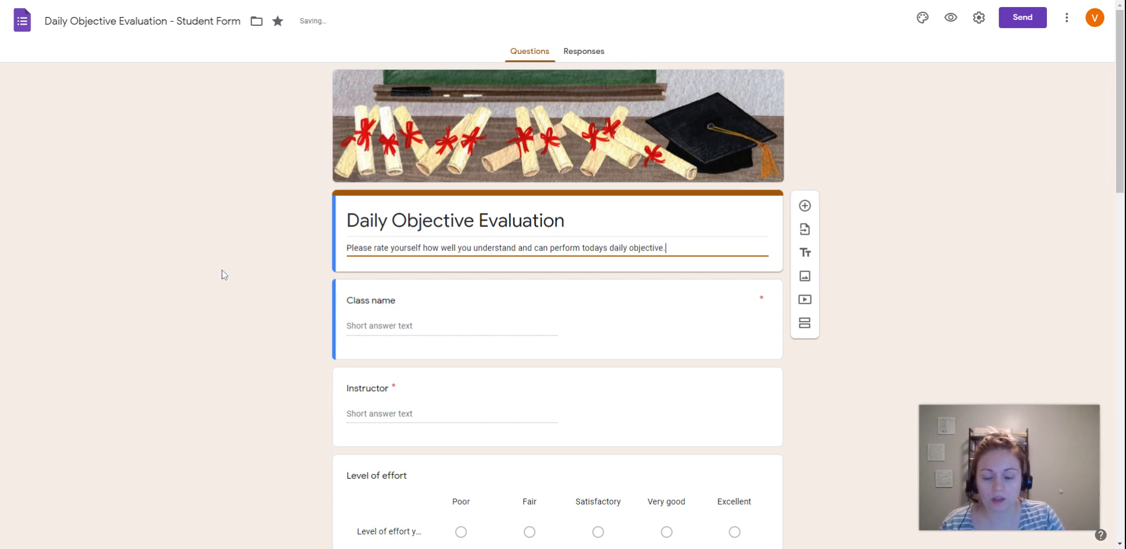
click(296, 284)
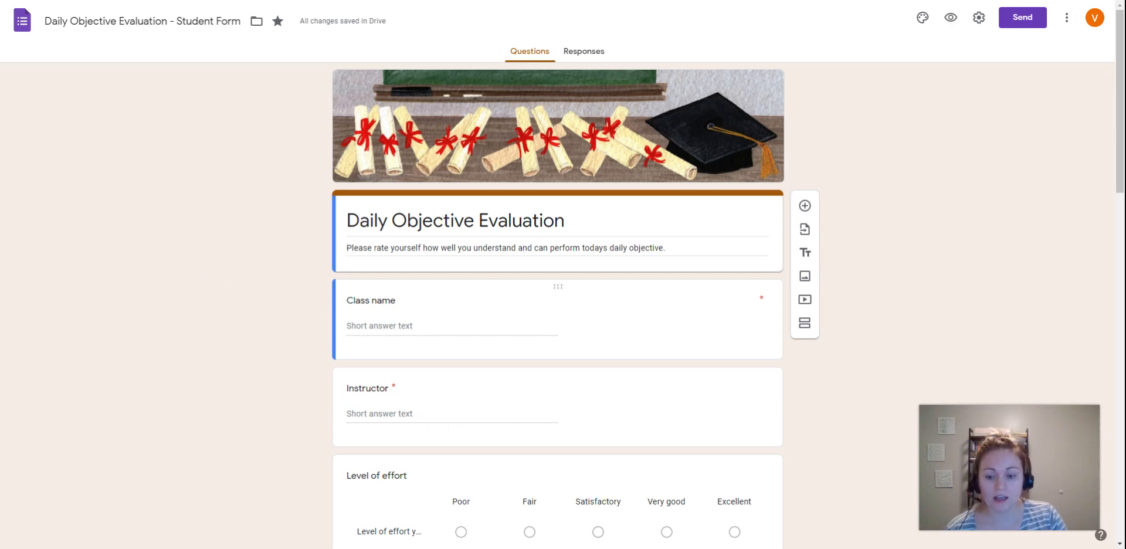
- Replace the "Class name" question title with "Please type in todays daily objective below."
click(405, 302)
scroll(501, 428, down, 1)
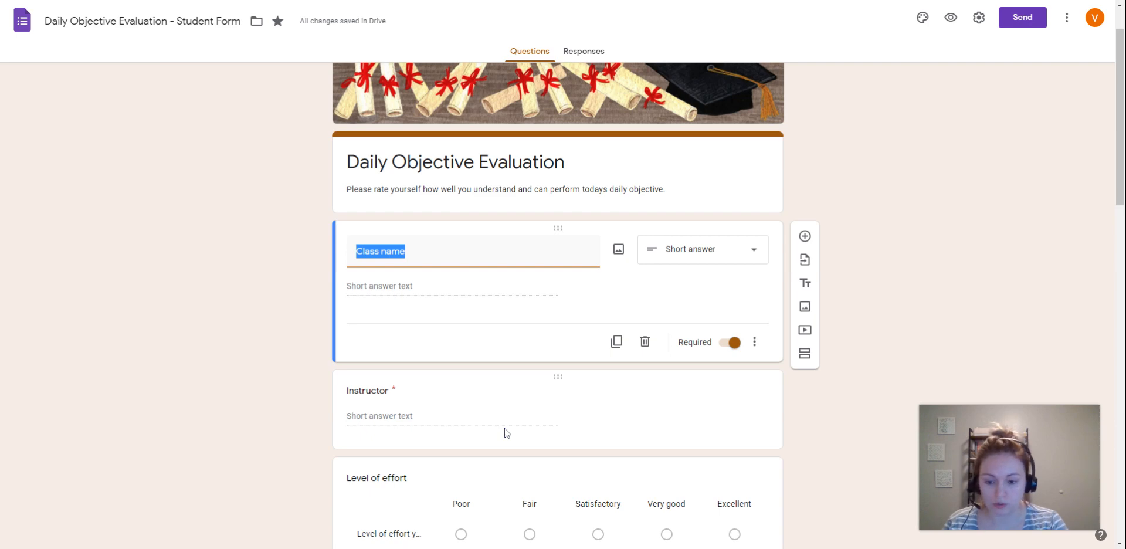
text(Please type in t)
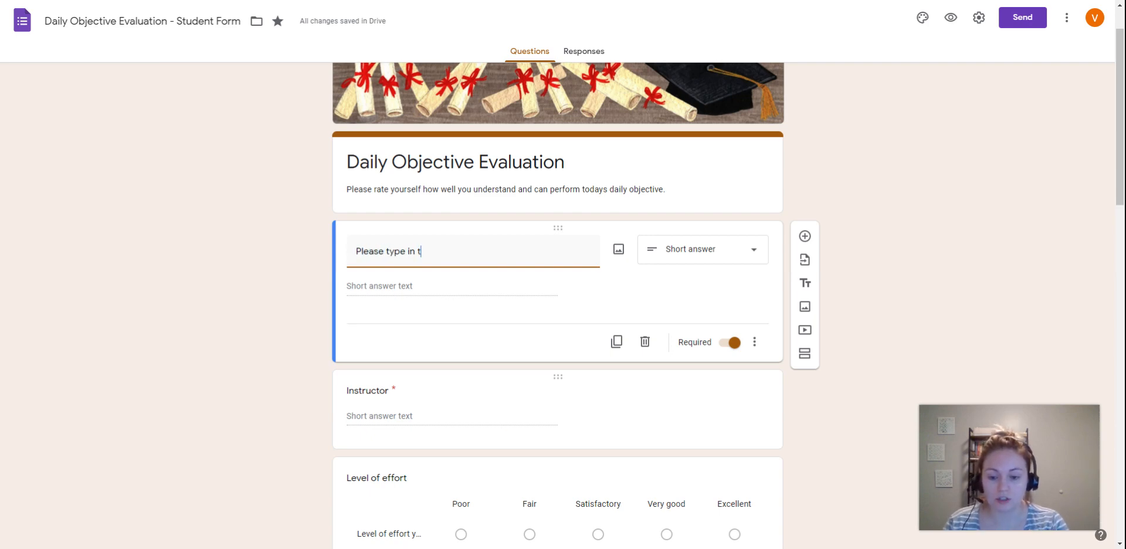
text(oday)
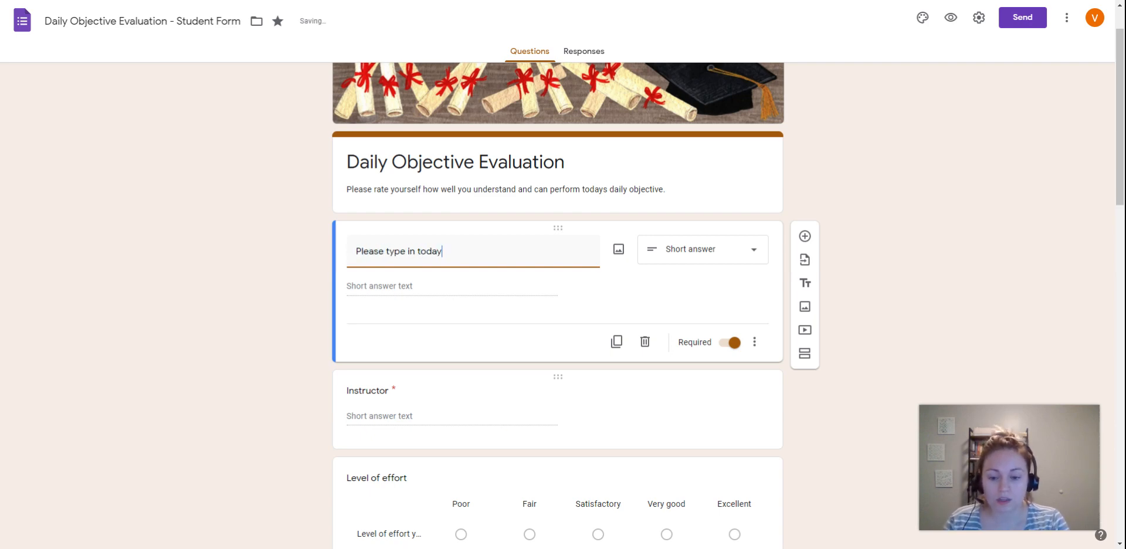
text(s daily objec)
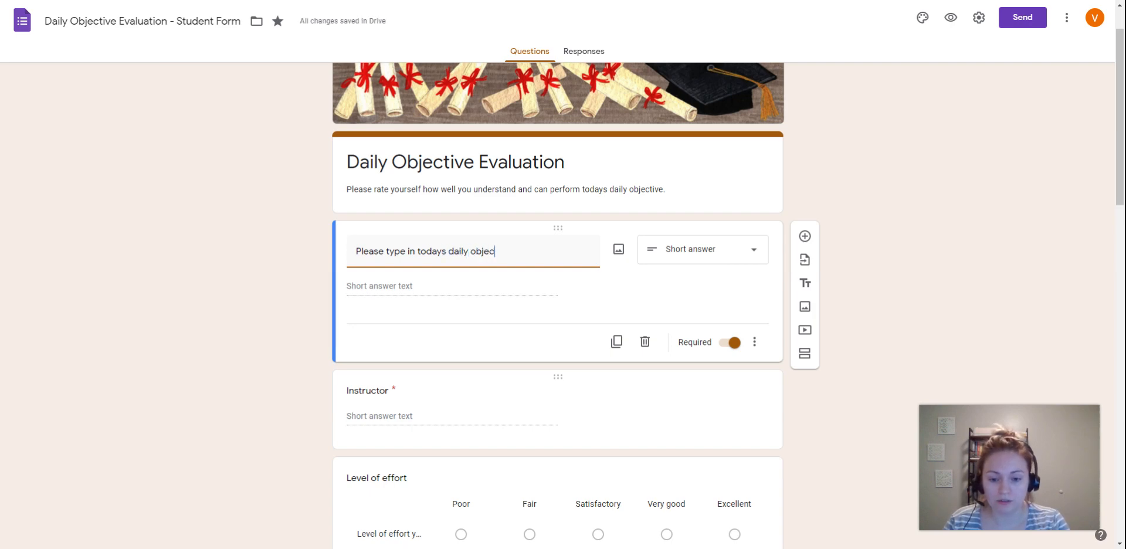
text(tive below.)
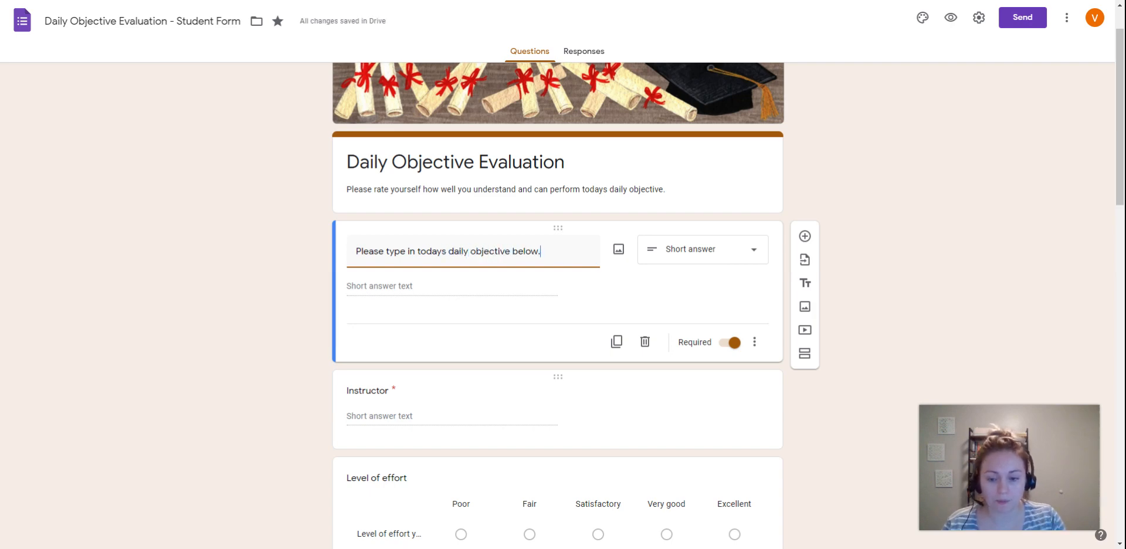
click(273, 294)
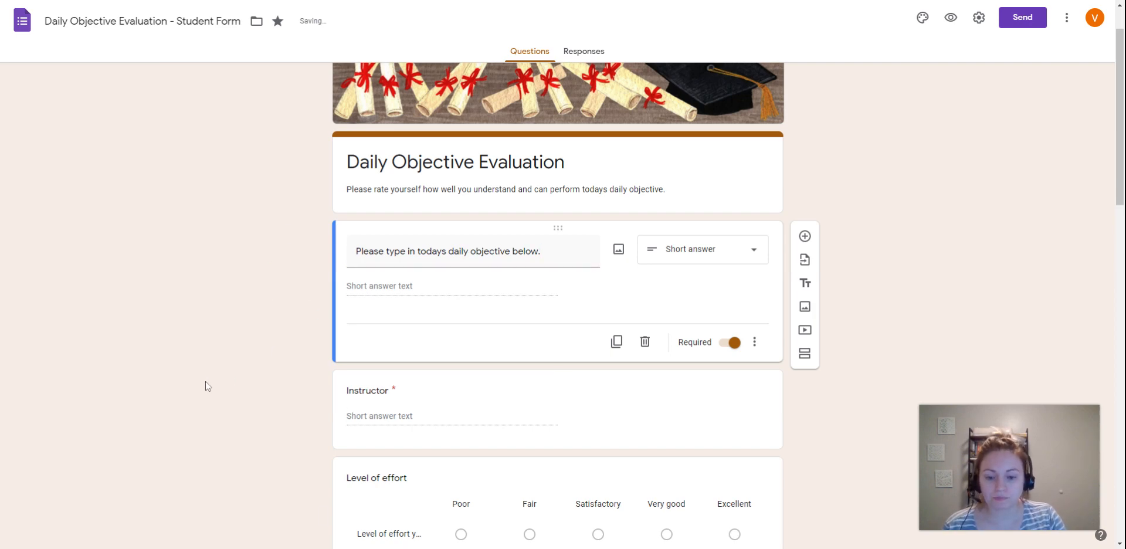
- Review the question types and extra options available for the daily objective question, keeping it as Short answer
scroll(272, 312, down, 1)
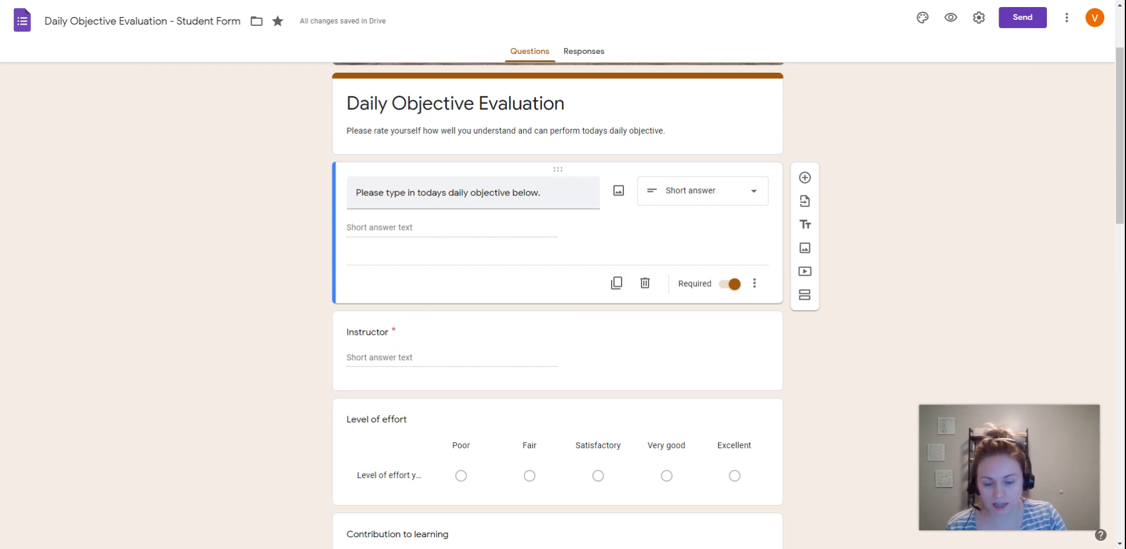
click(658, 202)
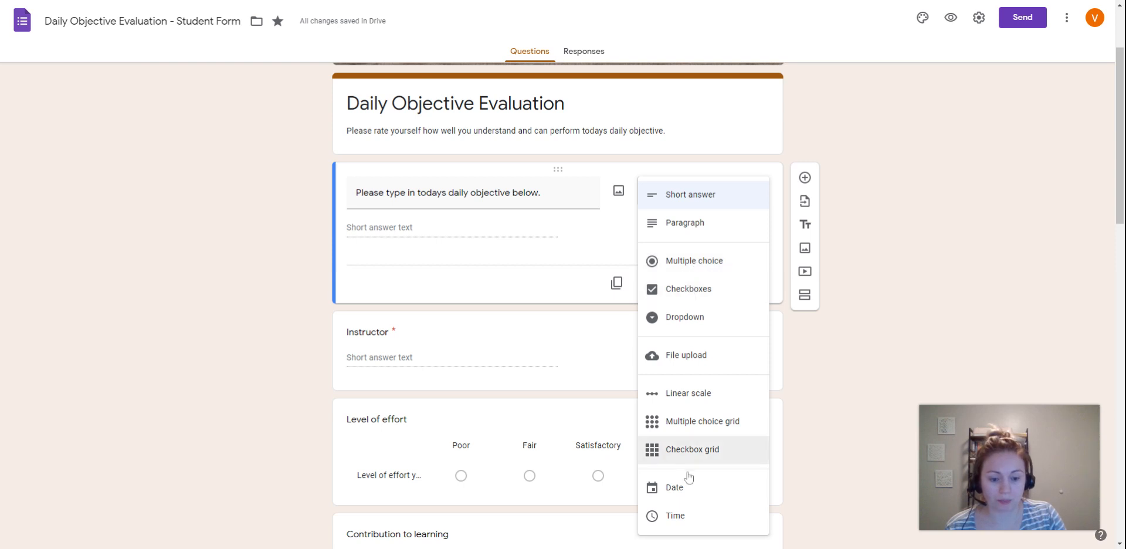
click(686, 199)
click(391, 228)
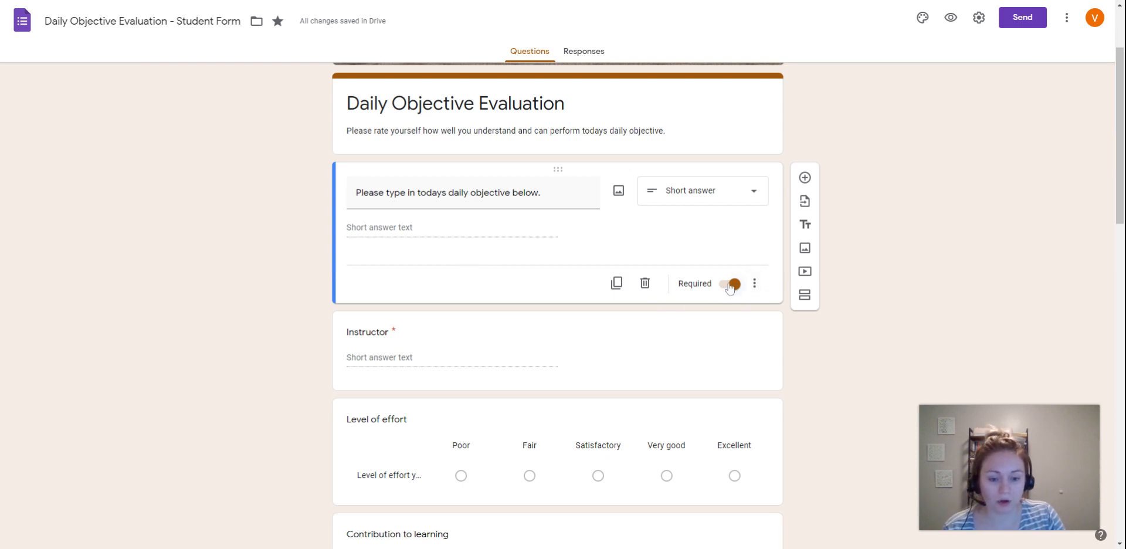
click(754, 283)
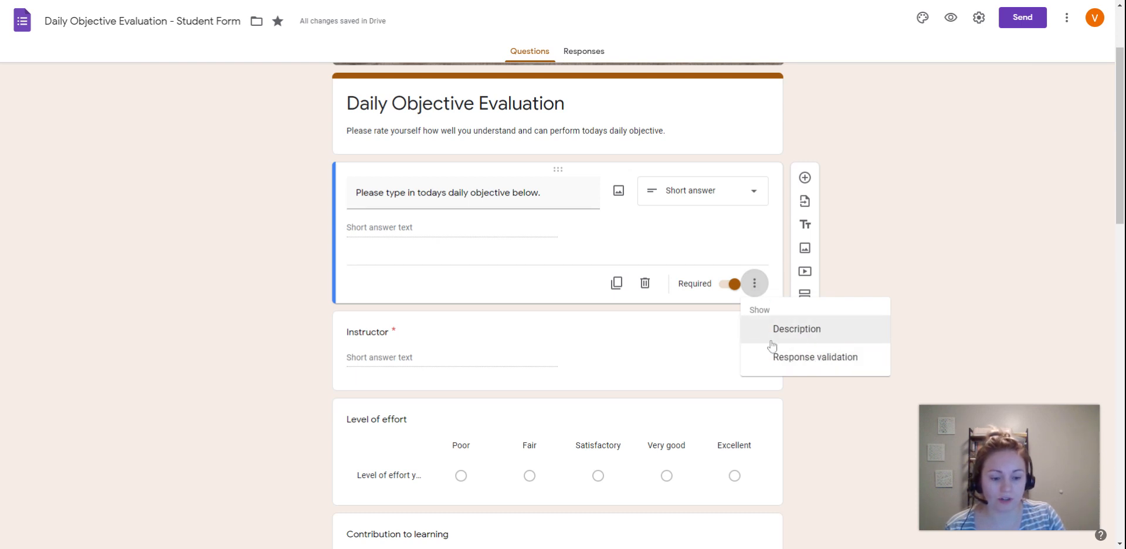
click(427, 224)
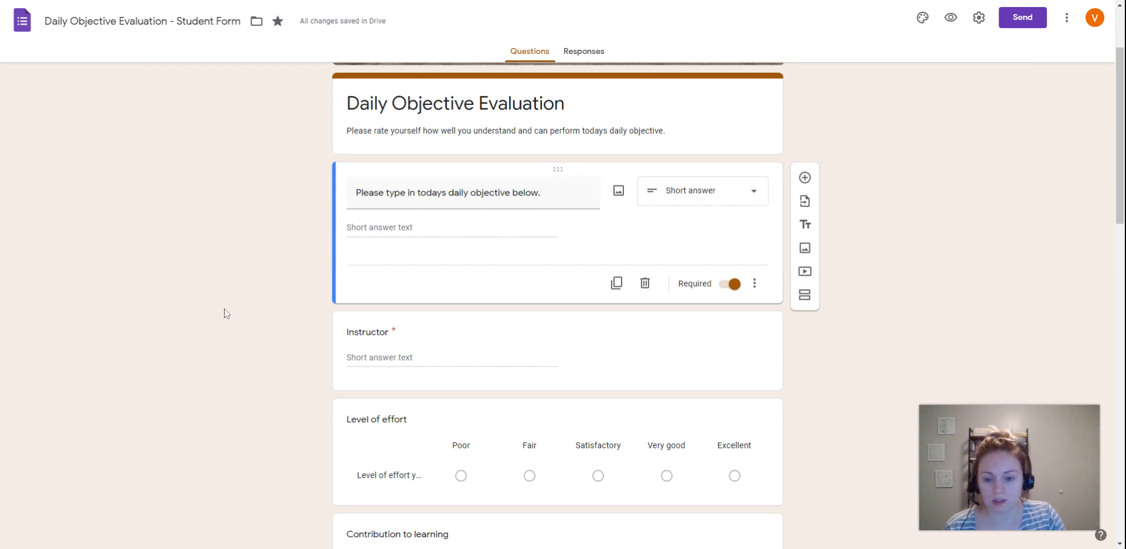
- Replace the "Instructor" question title with "Name/Class"
scroll(287, 316, down, 1)
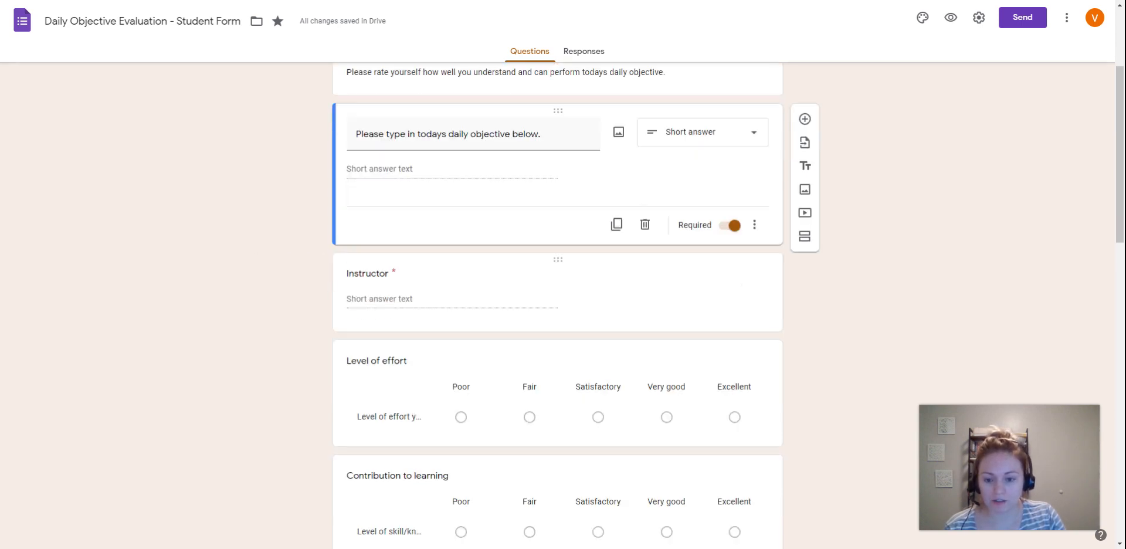
click(407, 278)
text(Na)
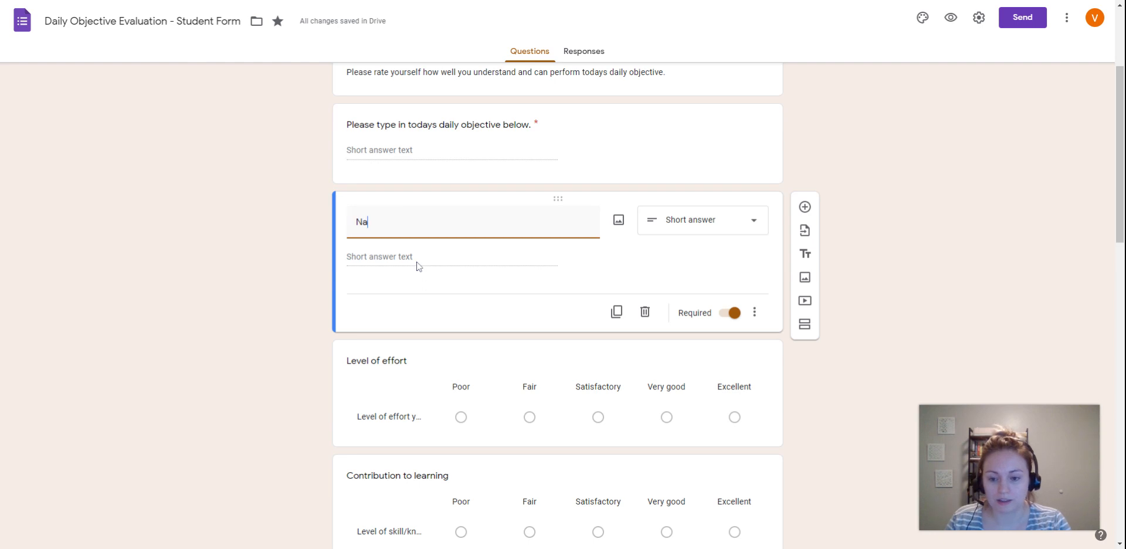
text(me/Class)
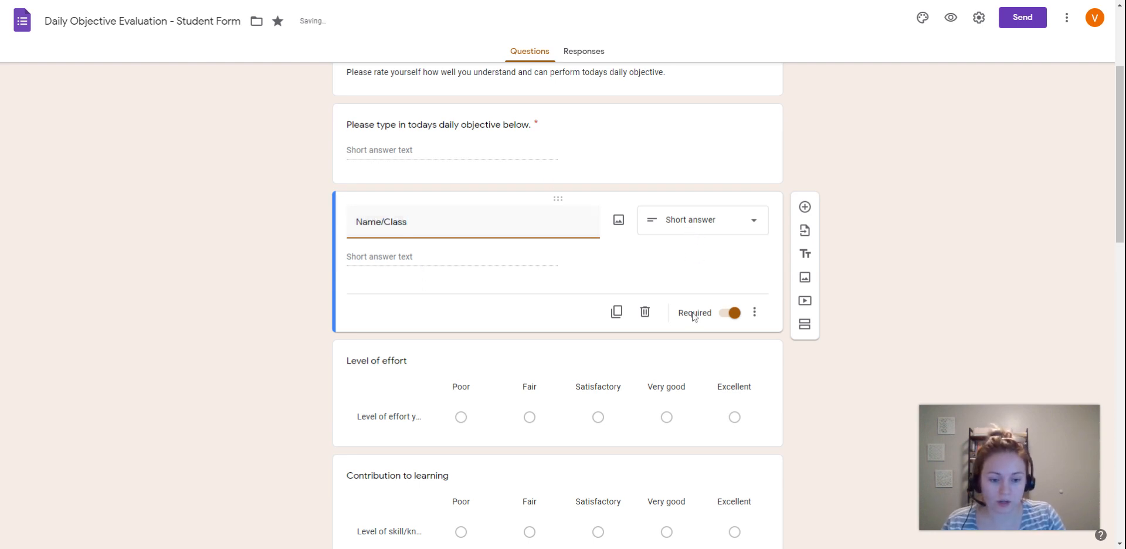
click(301, 276)
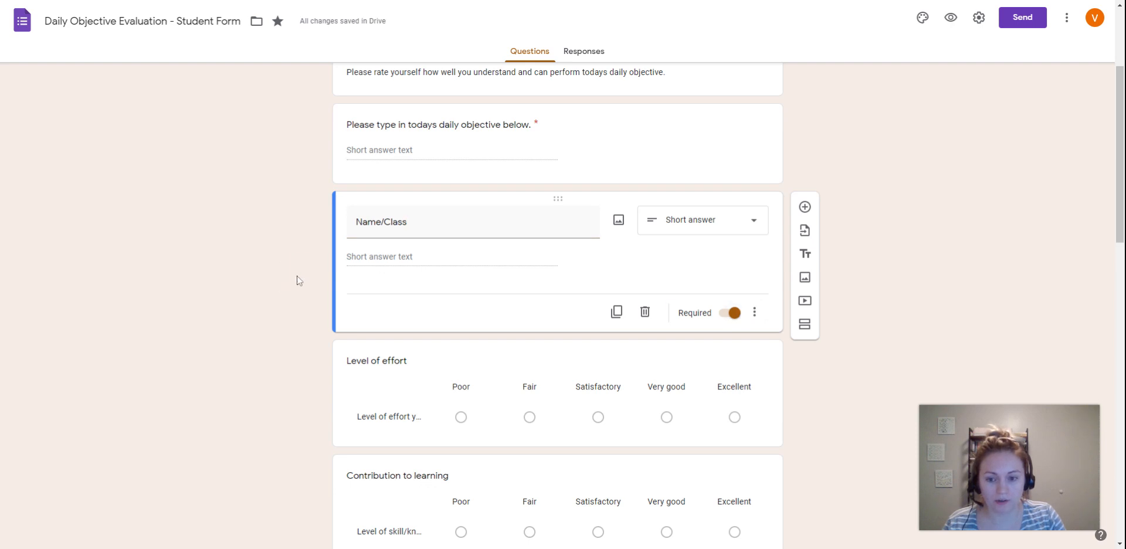
- Change "objective" to "objective(s)" in the title of the form's first question
scroll(289, 297, up, 1)
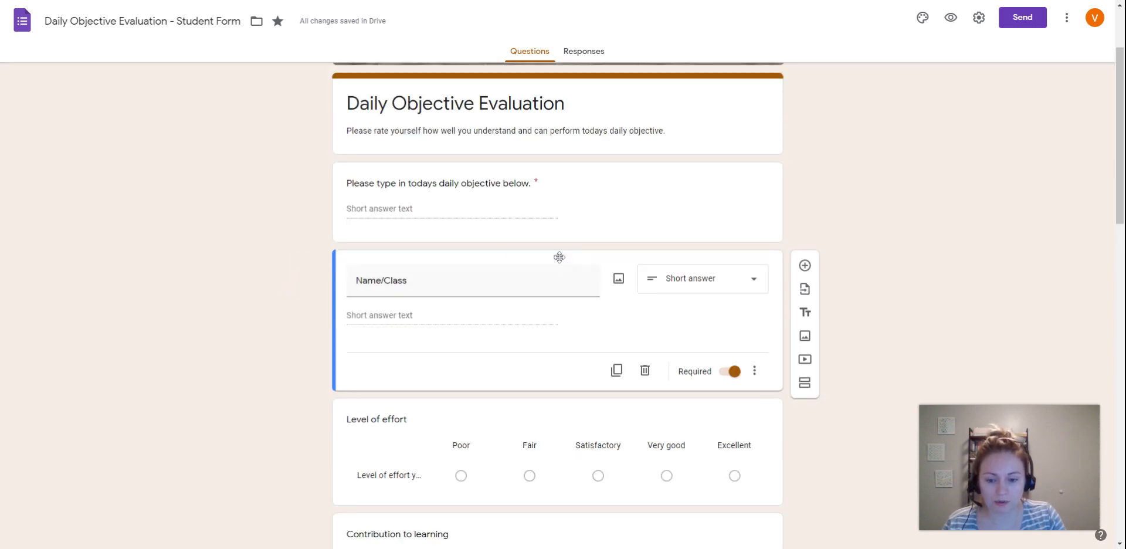
scroll(283, 314, down, 1)
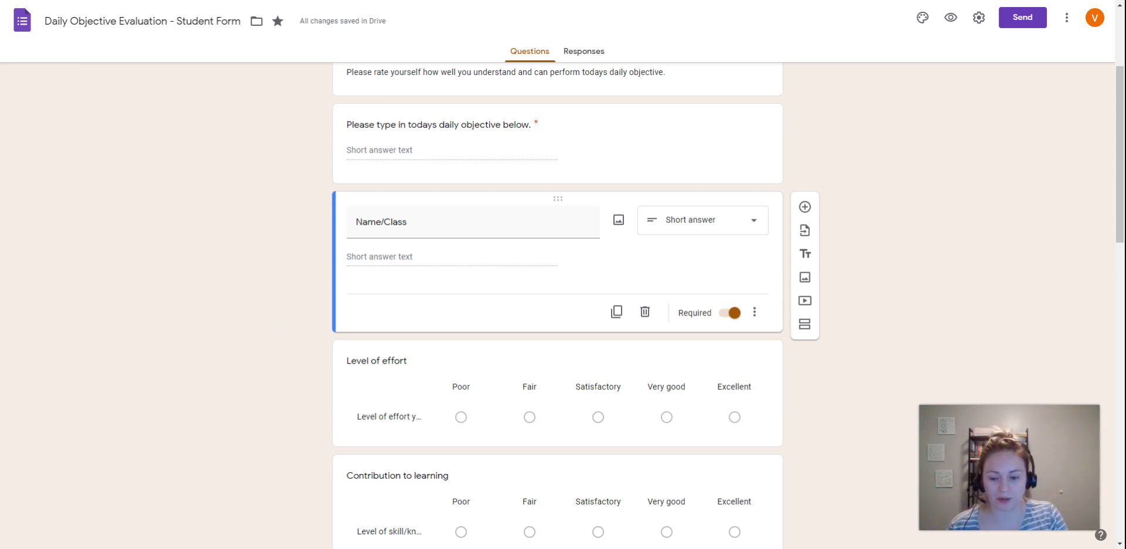
scroll(209, 299, down, 1)
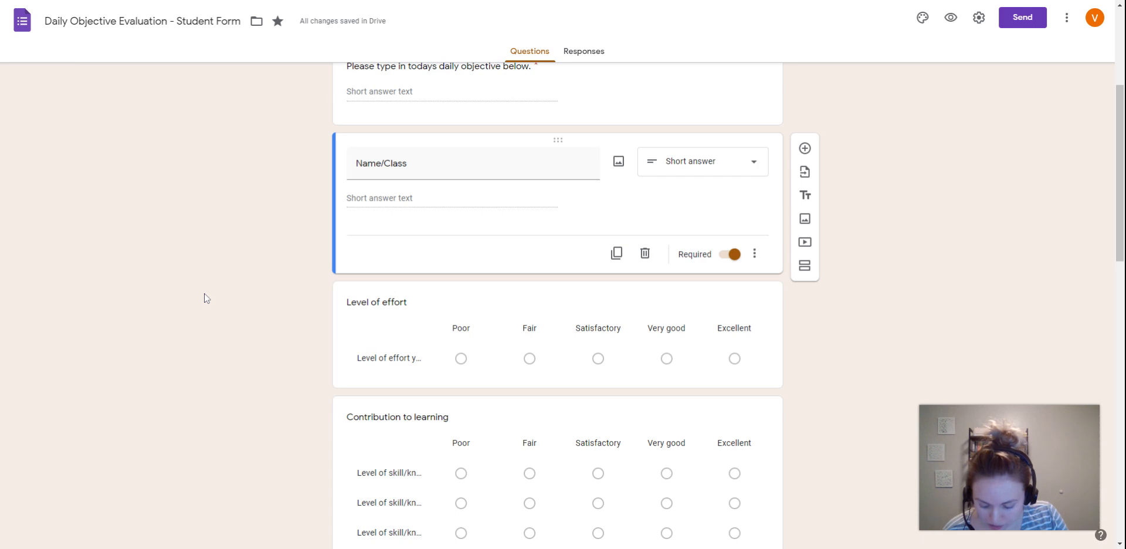
scroll(258, 252, up, 3)
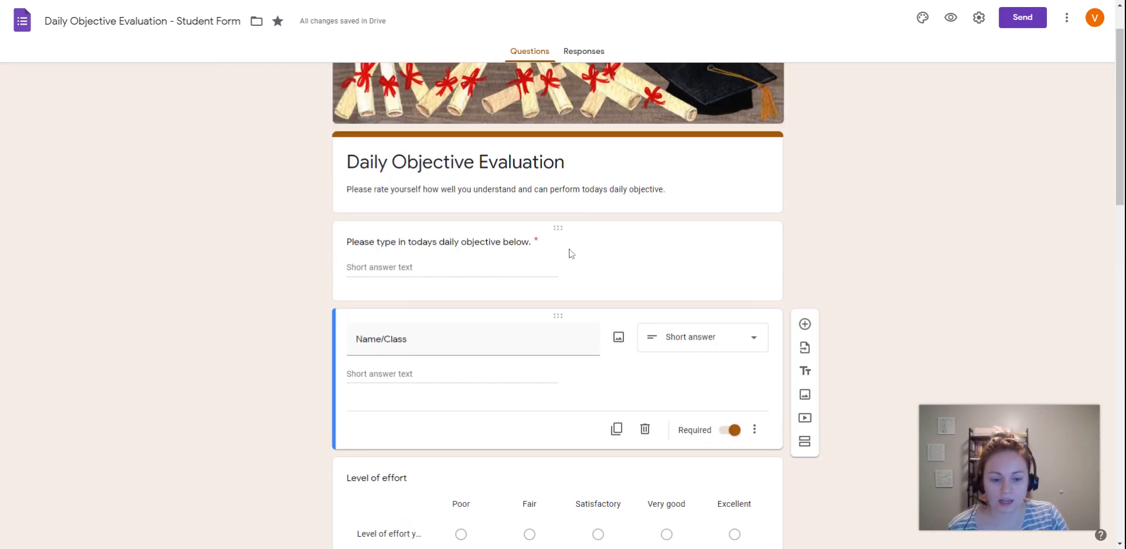
click(596, 240)
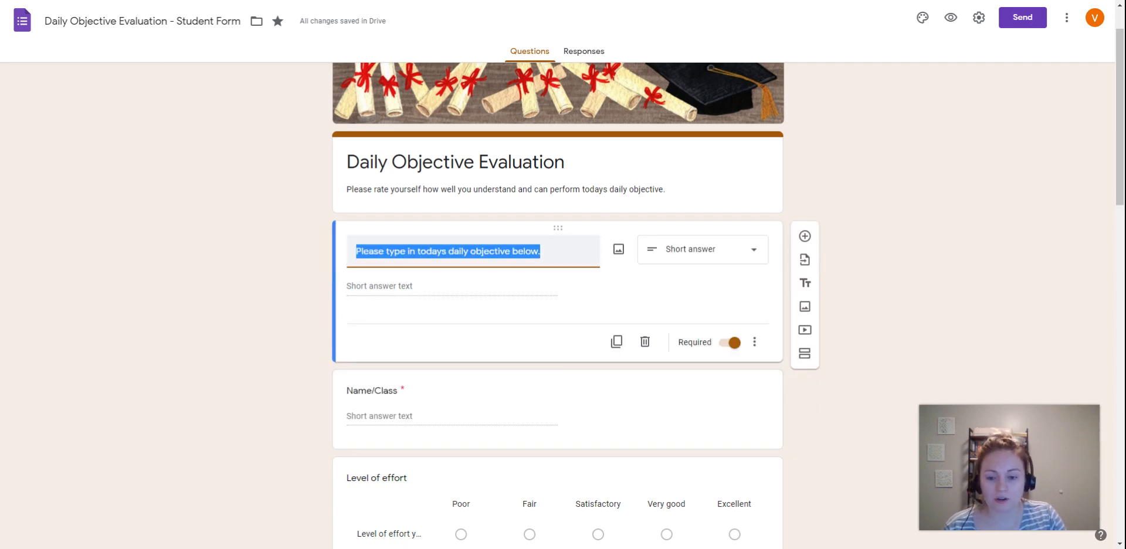
click(594, 240)
key(Left)
key(Left)
key(Left)
key(Left)
key(Left)
key(Left)
key(Left)
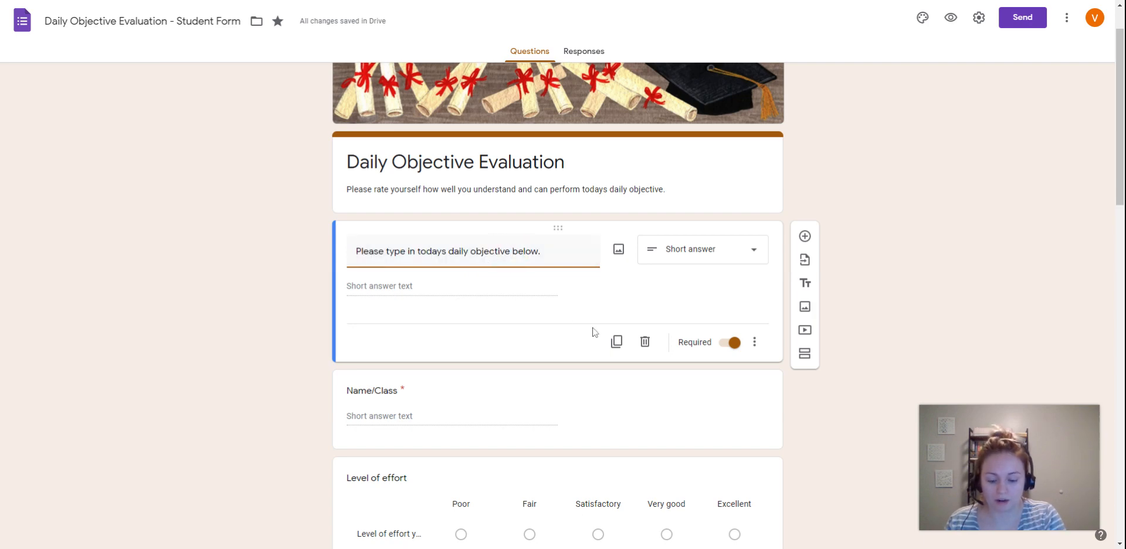
text((s))
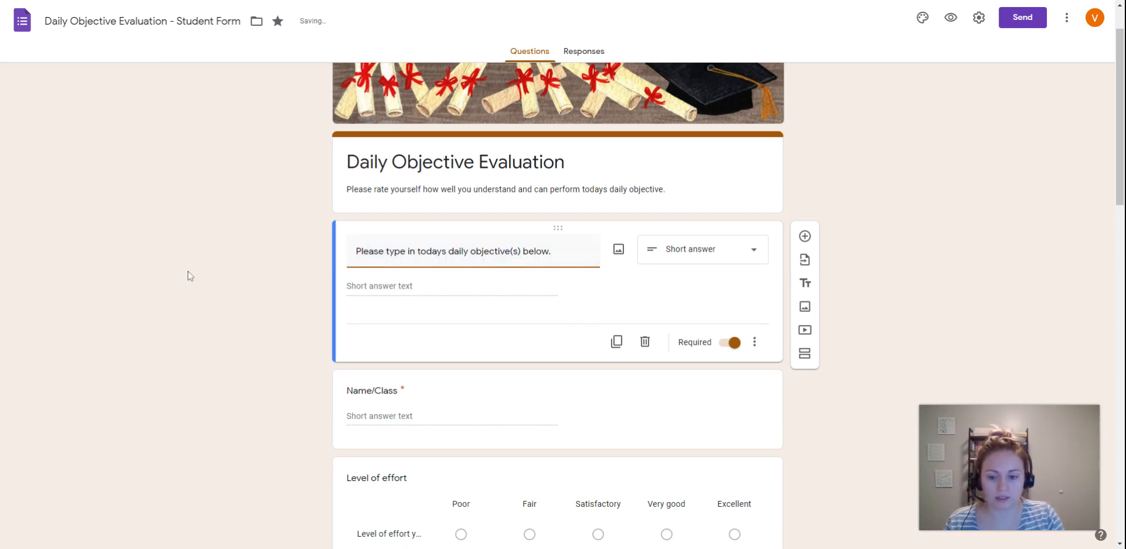
click(277, 265)
- Replace the "Level of effort" question title with "How well do you understand todays objective(s)?"
scroll(543, 324, down, 3)
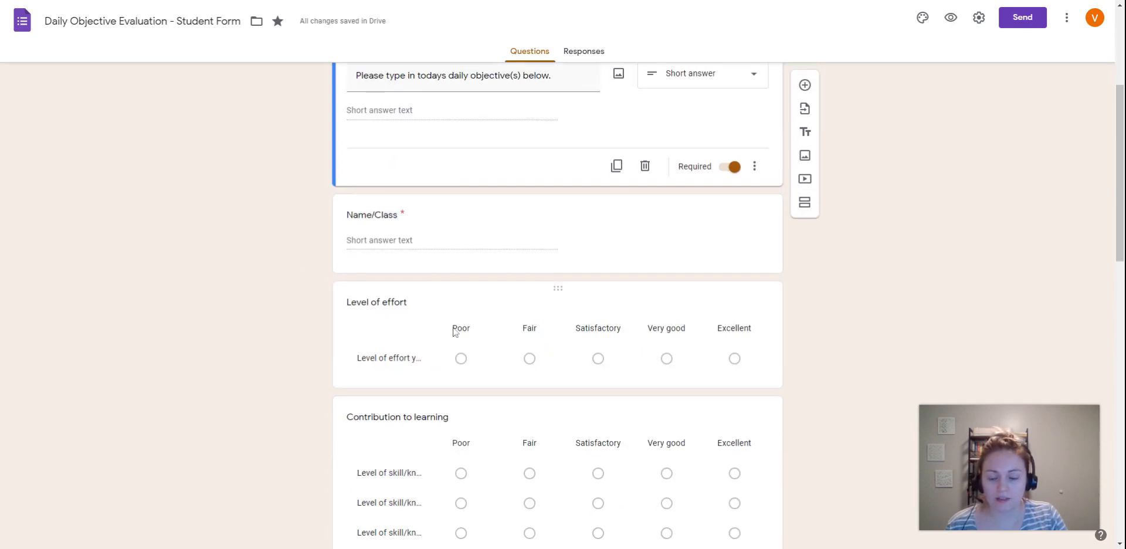
scroll(456, 332, up, 1)
click(410, 362)
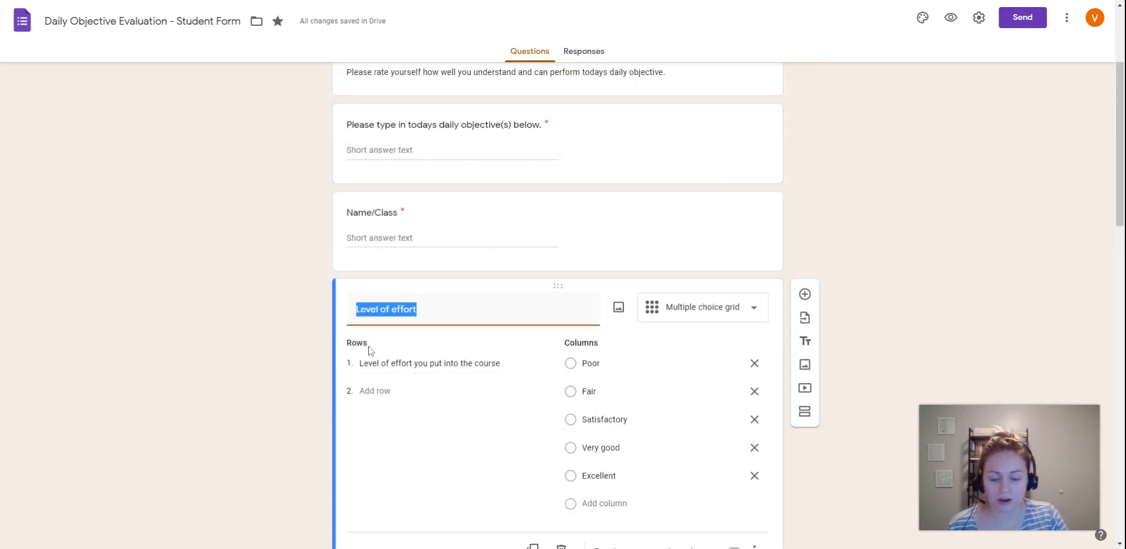
scroll(488, 348, down, 1)
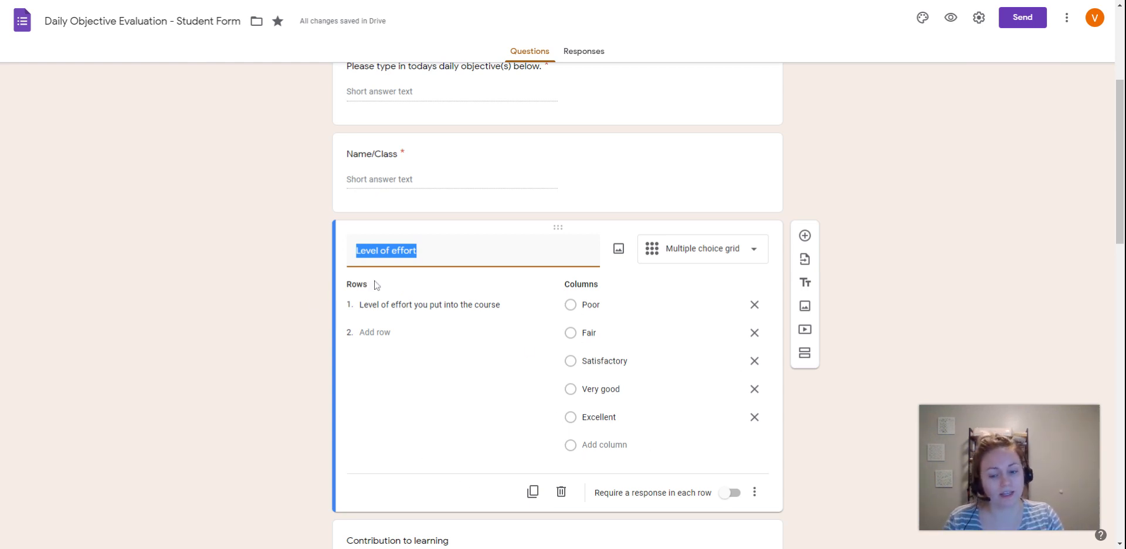
click(418, 251)
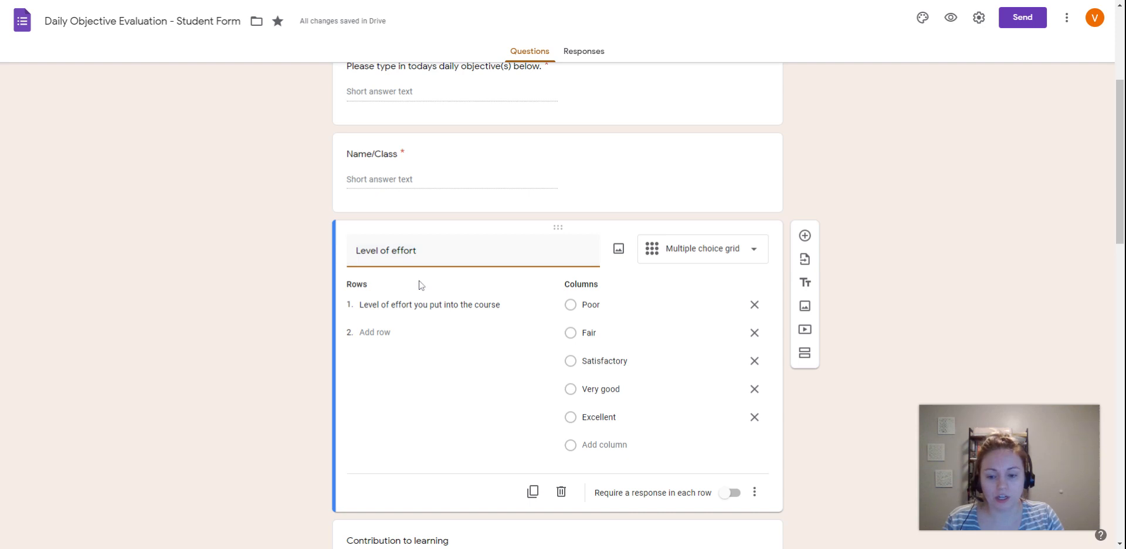
scroll(422, 285, up, 2)
drag(417, 367, 294, 369)
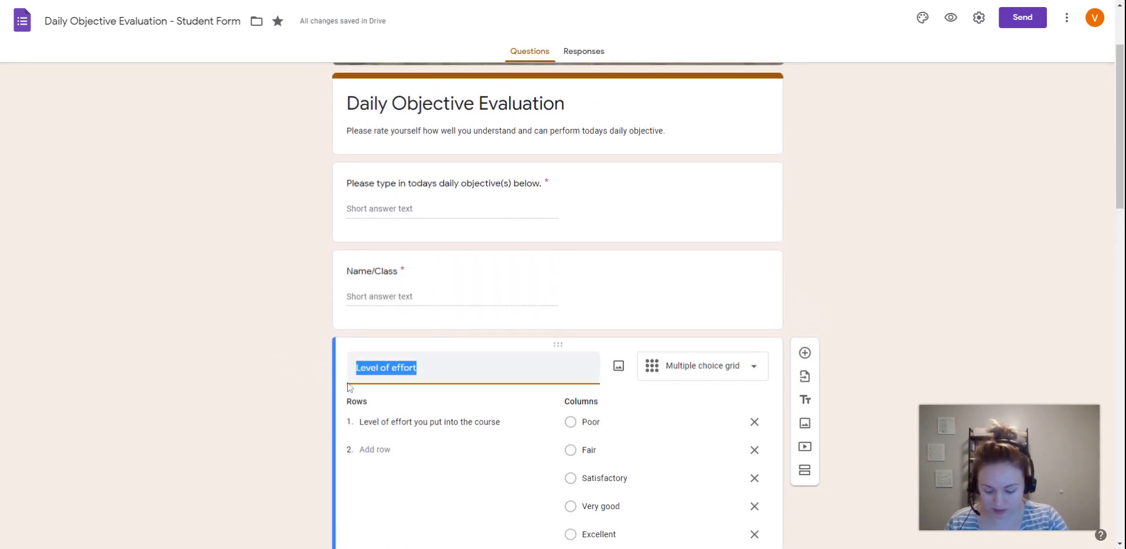
text(How we)
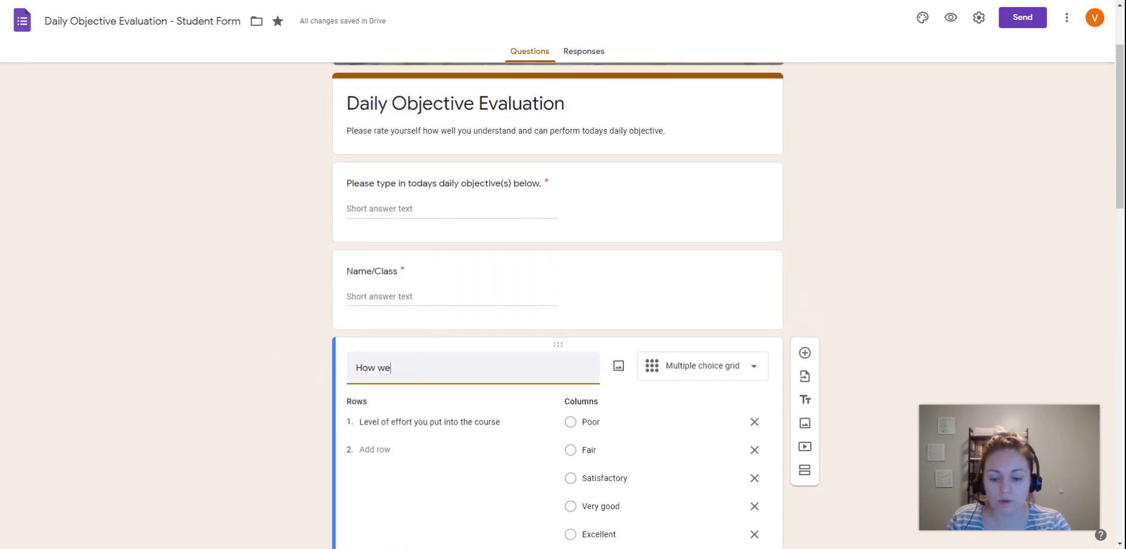
text(ll do you understand todays objective(s)?)
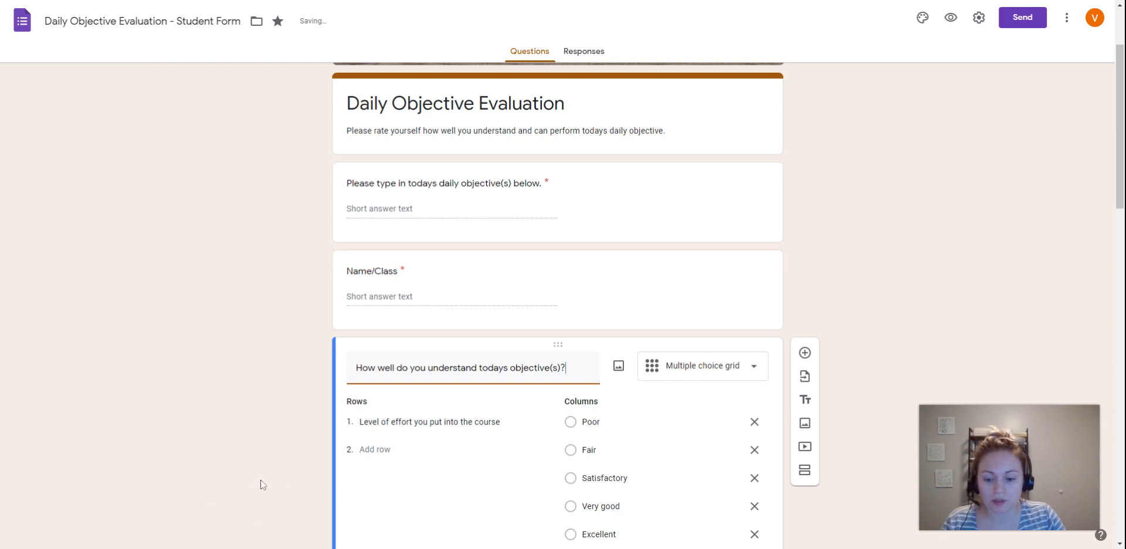
scroll(267, 455, down, 2)
click(297, 346)
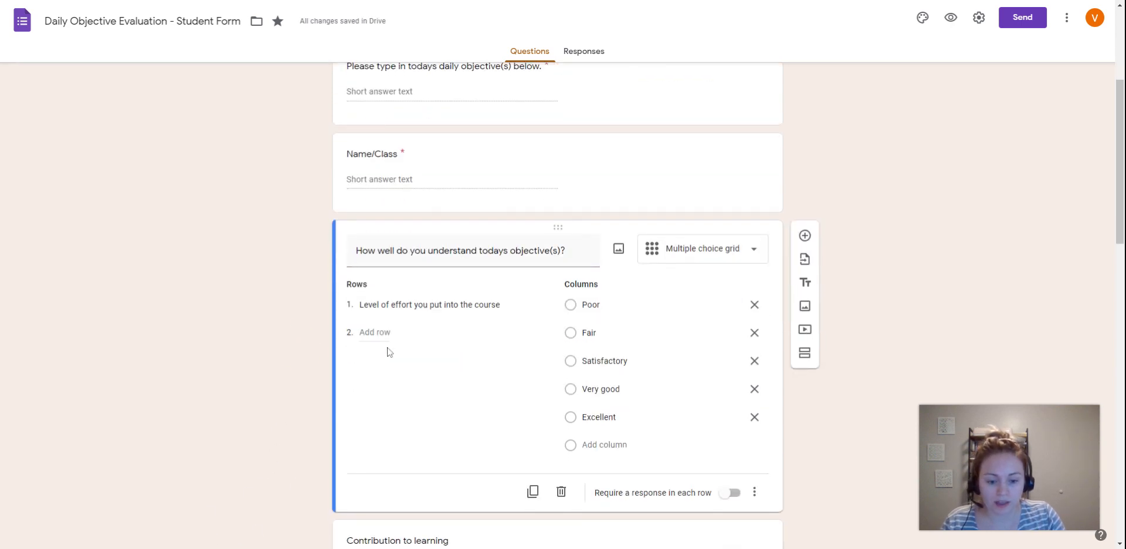
- Review the collapsed layout and the rating columns of the "How well do you understand todays objective(s)?" grid question
click(710, 158)
scroll(542, 276, down, 1)
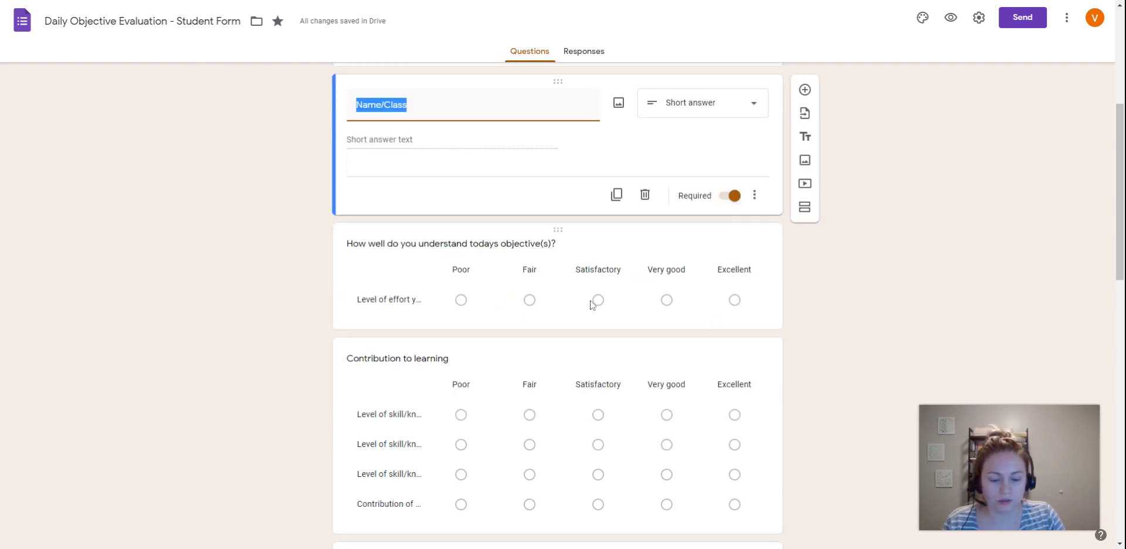
click(616, 253)
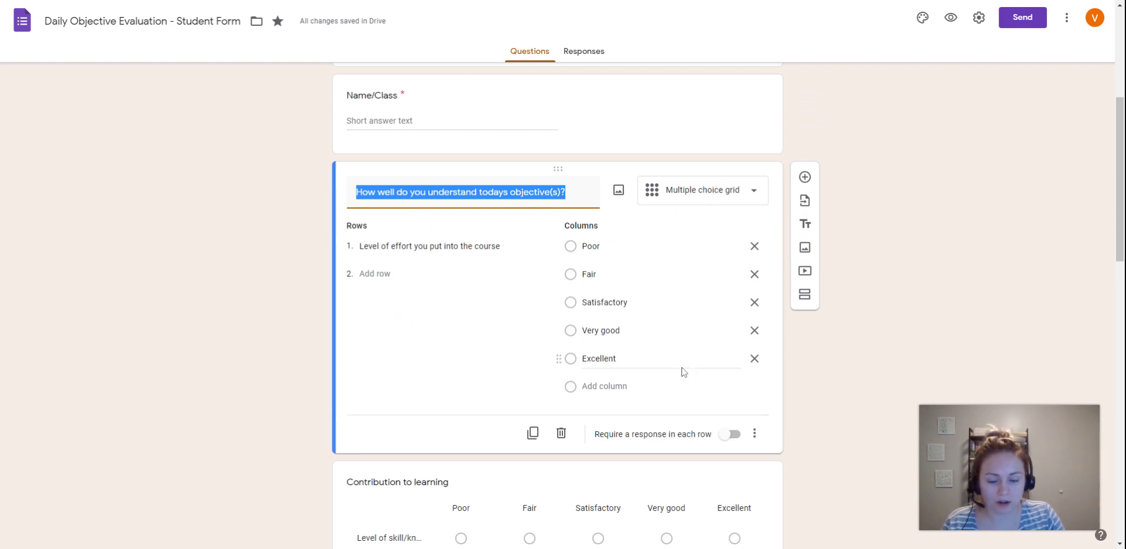
click(203, 304)
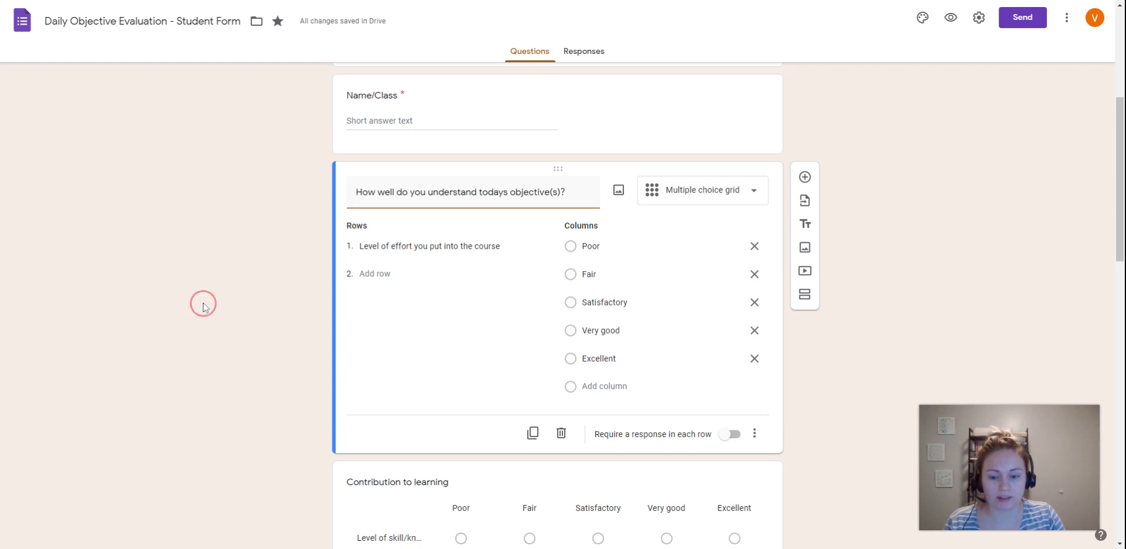
click(285, 276)
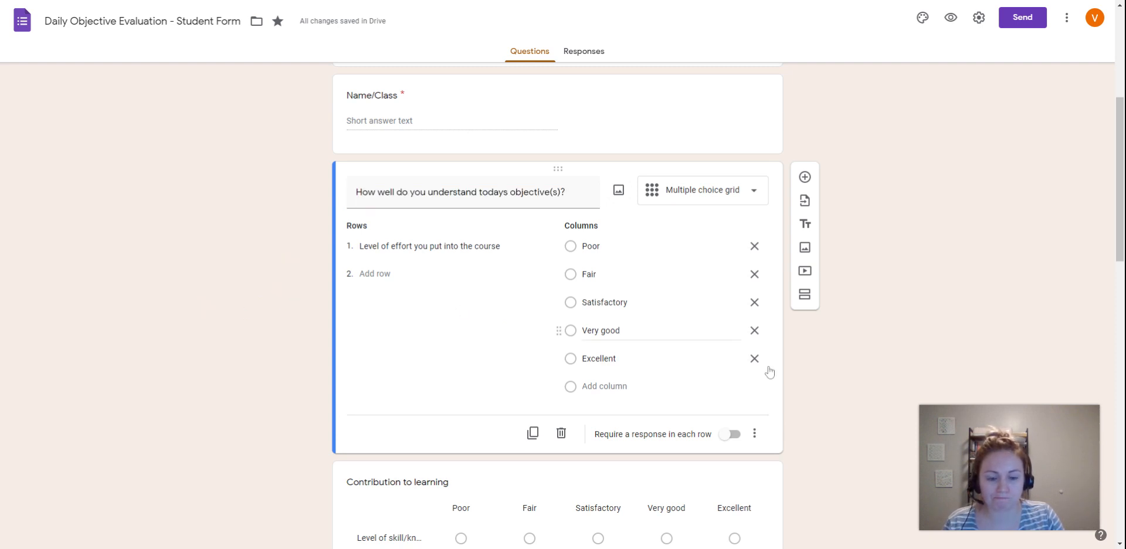
click(613, 118)
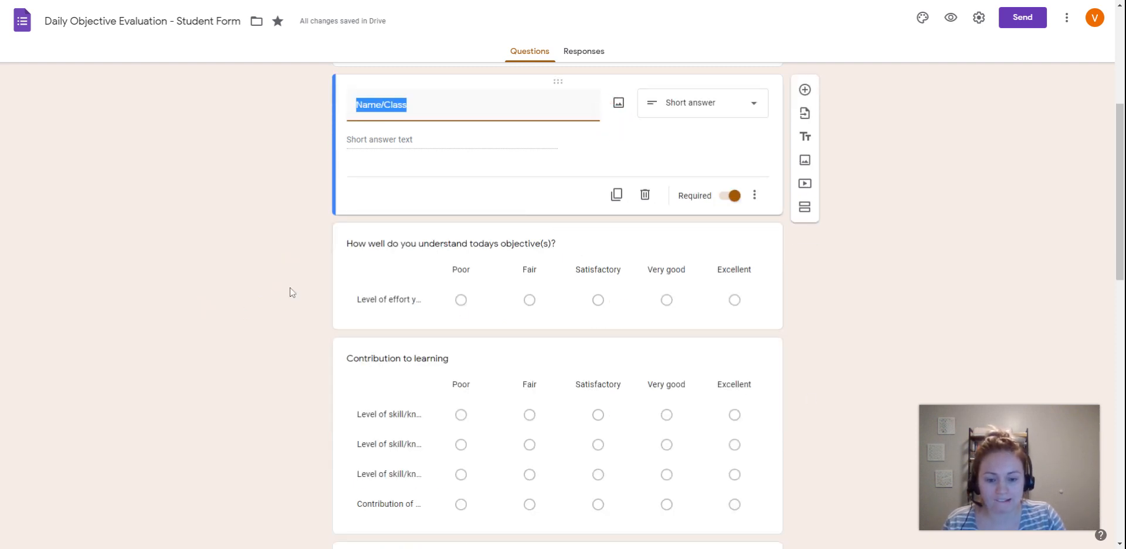
scroll(414, 267, down, 1)
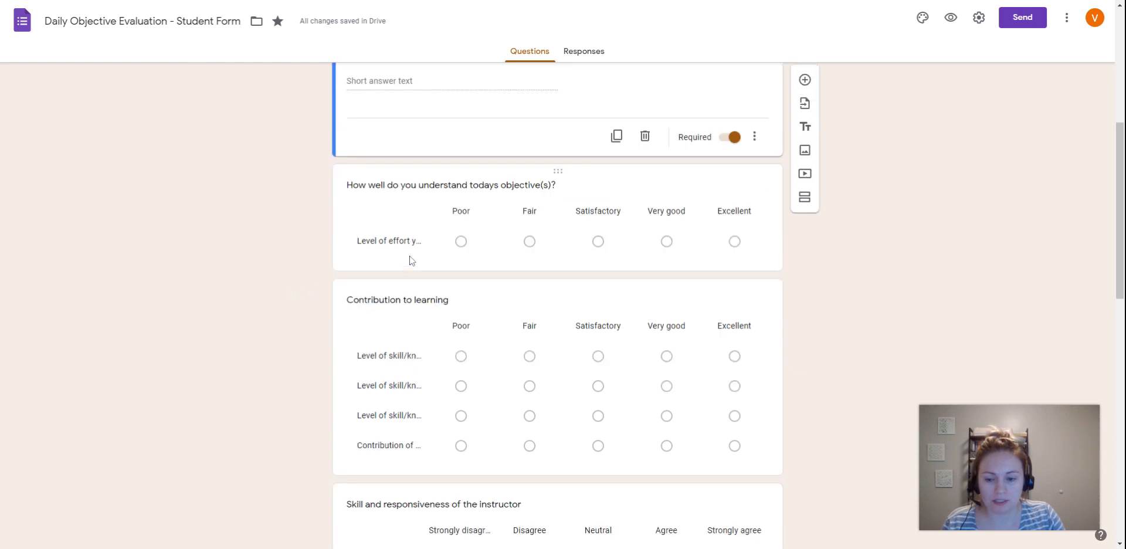
- Replace the row label of the "How well do you understand todays objective(s)?" grid with "Level of understanding"
click(616, 189)
click(431, 189)
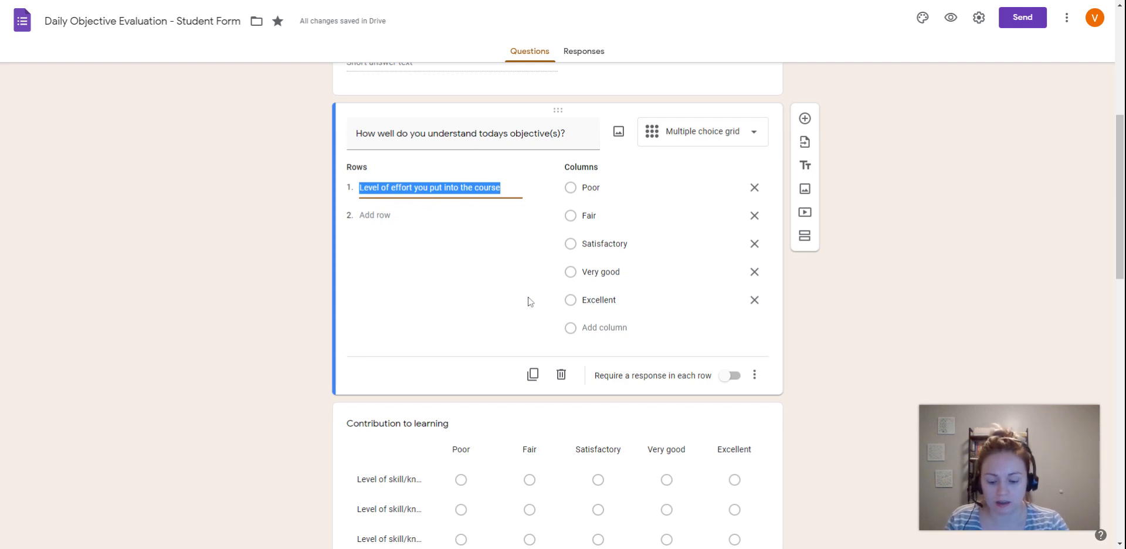
text(Level)
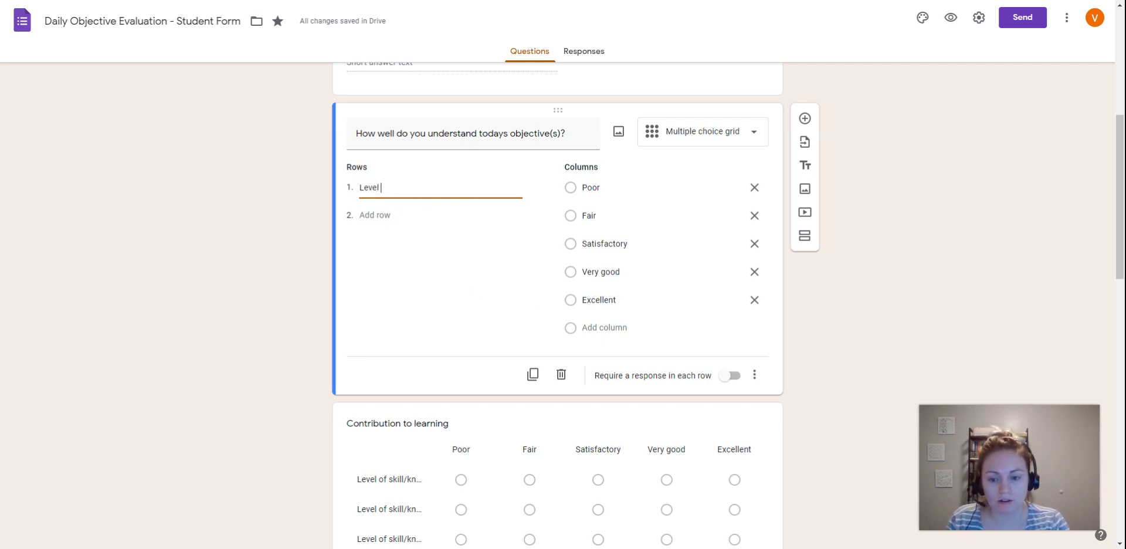
text( of under)
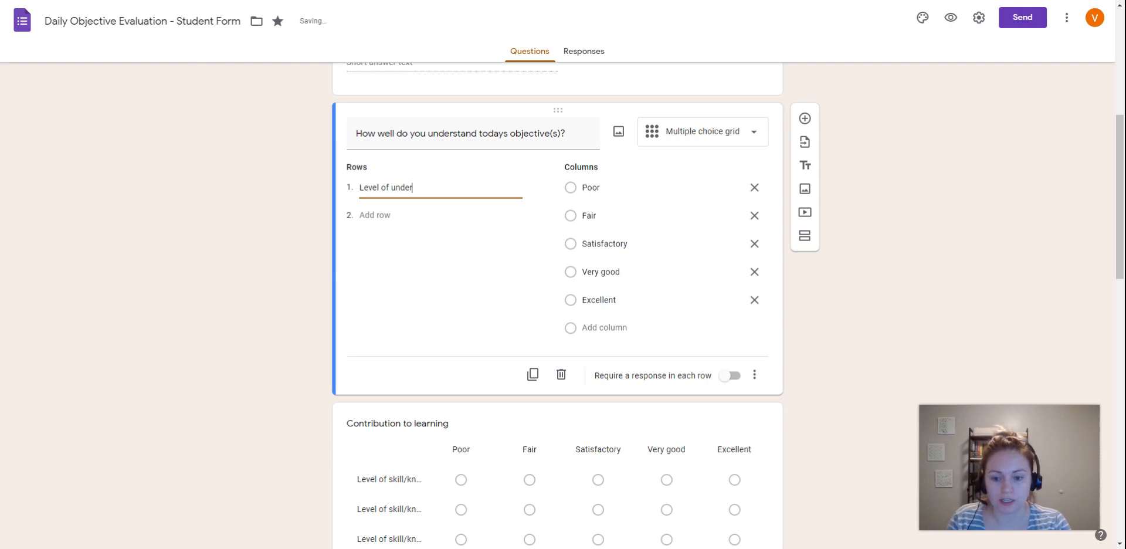
text(standing)
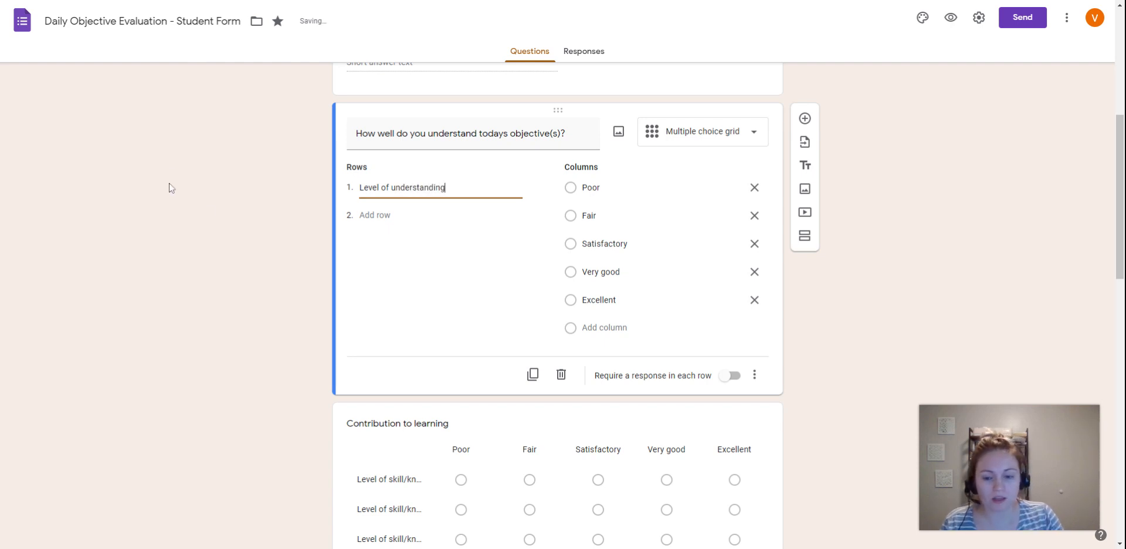
click(245, 239)
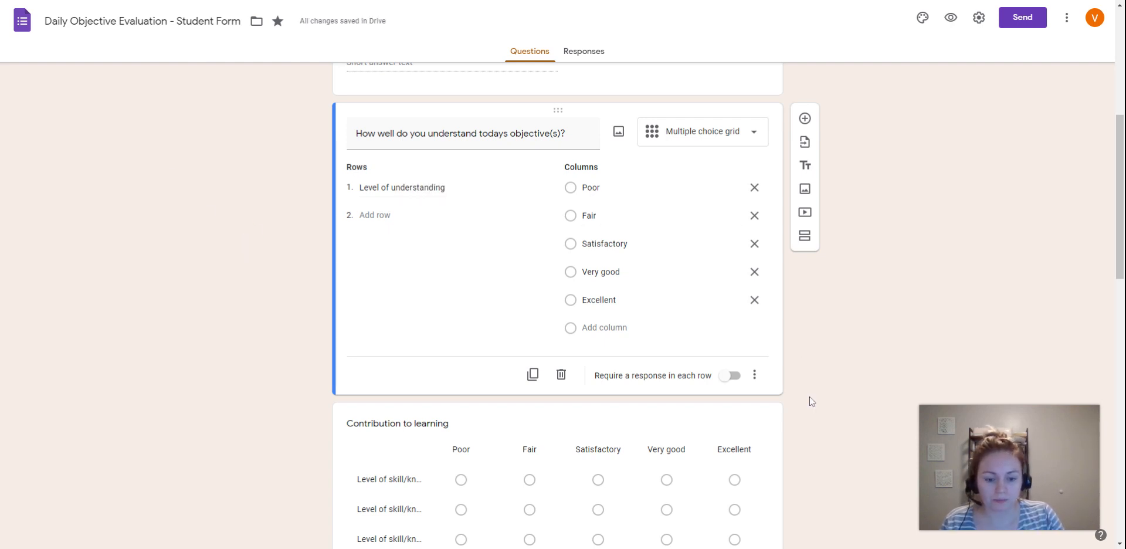
- Delete the "Contribution to learning" question from the form
scroll(813, 402, down, 2)
scroll(626, 305, down, 1)
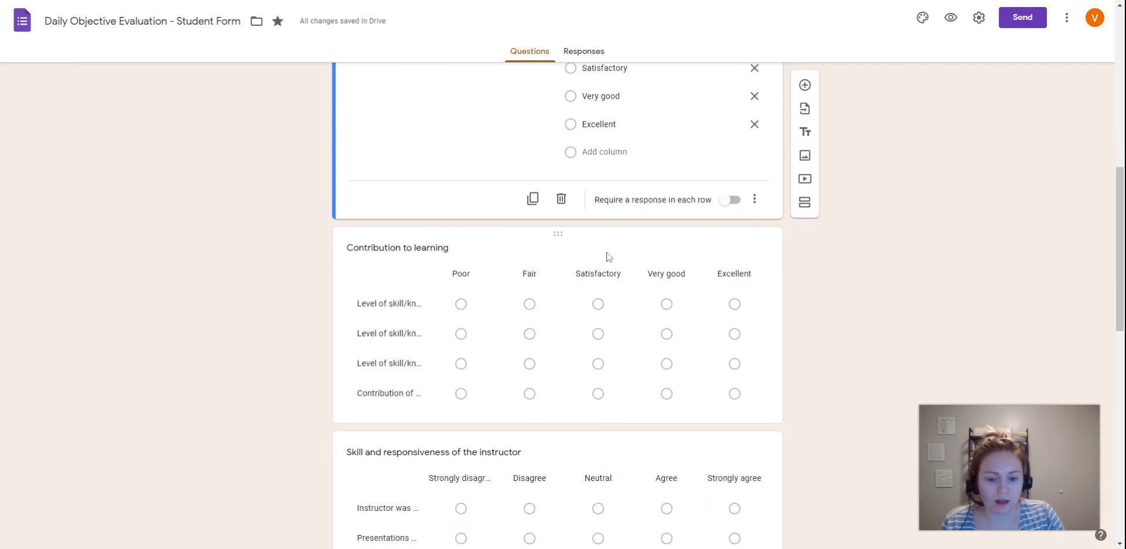
click(596, 239)
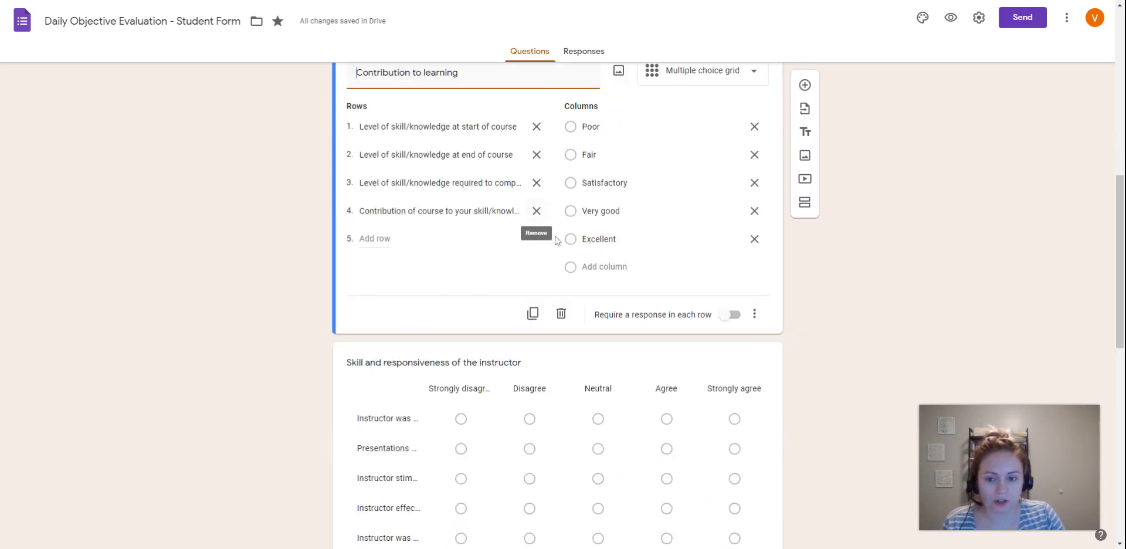
scroll(558, 235, up, 1)
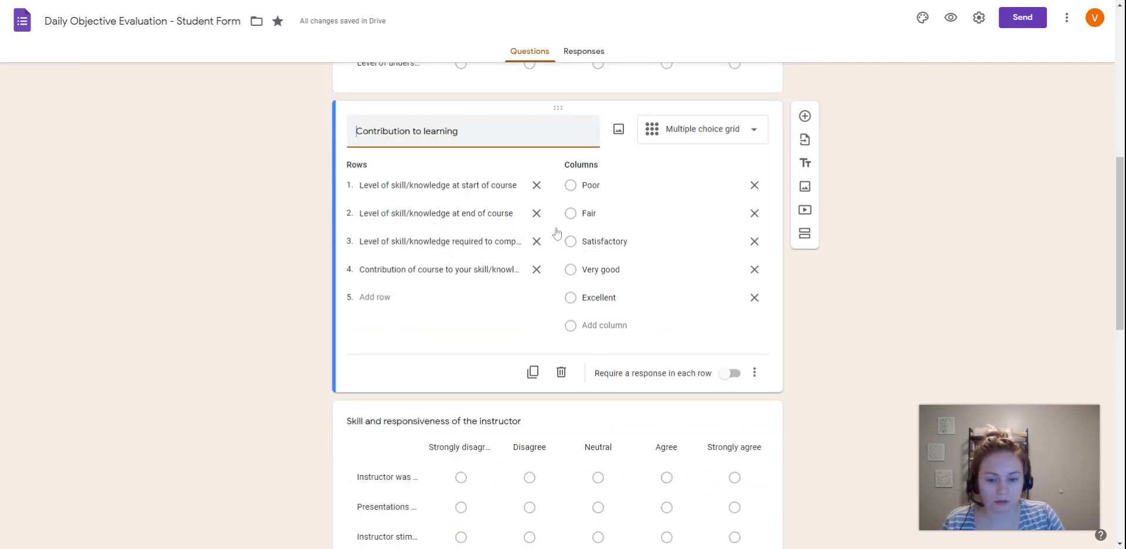
click(561, 372)
scroll(287, 332, up, 2)
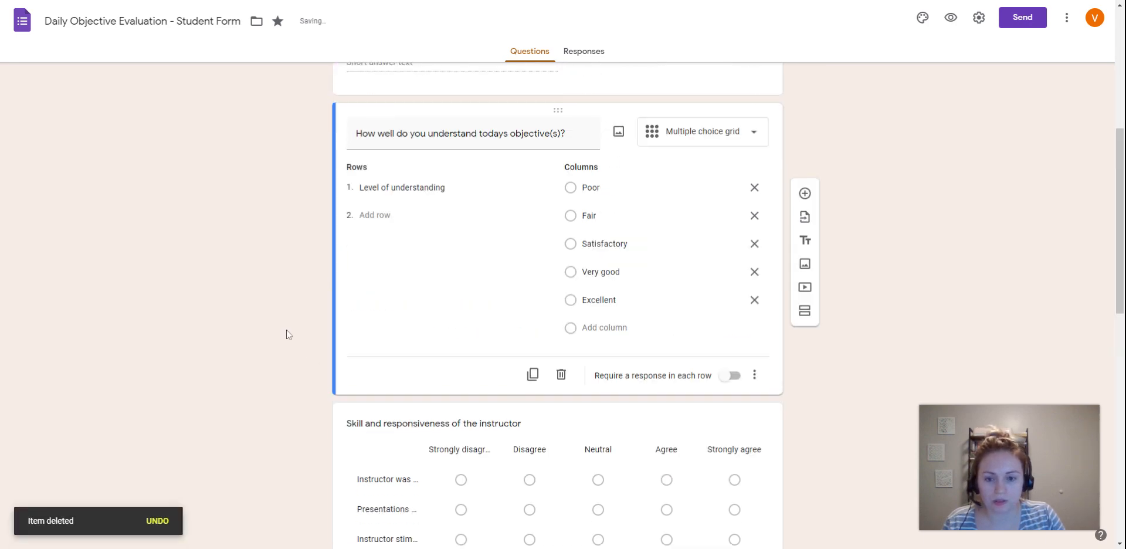
click(287, 330)
scroll(470, 196, up, 3)
click(543, 202)
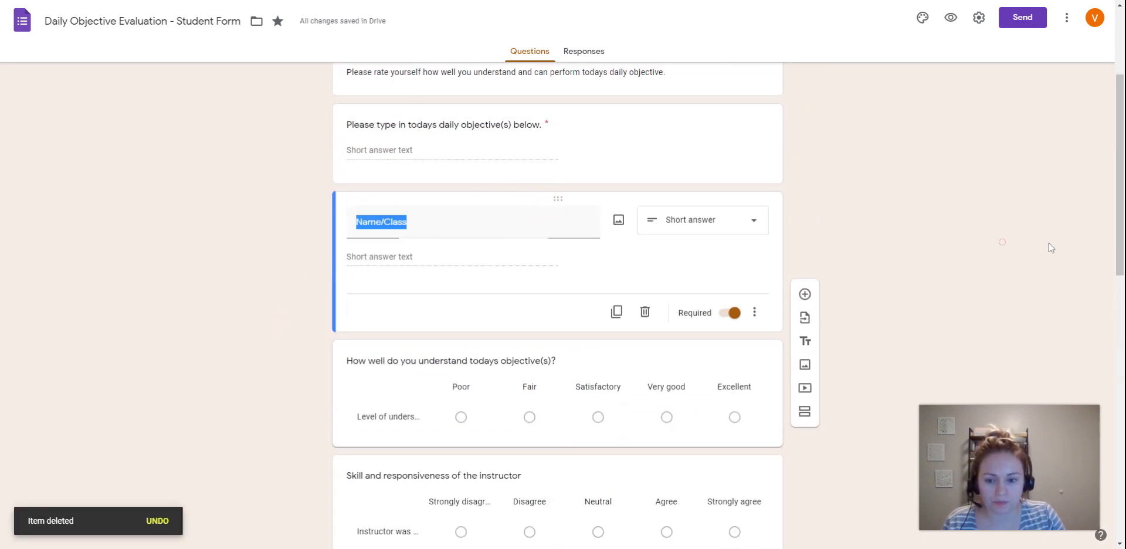
- Delete the "Skill and responsiveness of the instructor" and "Course content" grid questions
scroll(299, 304, down, 3)
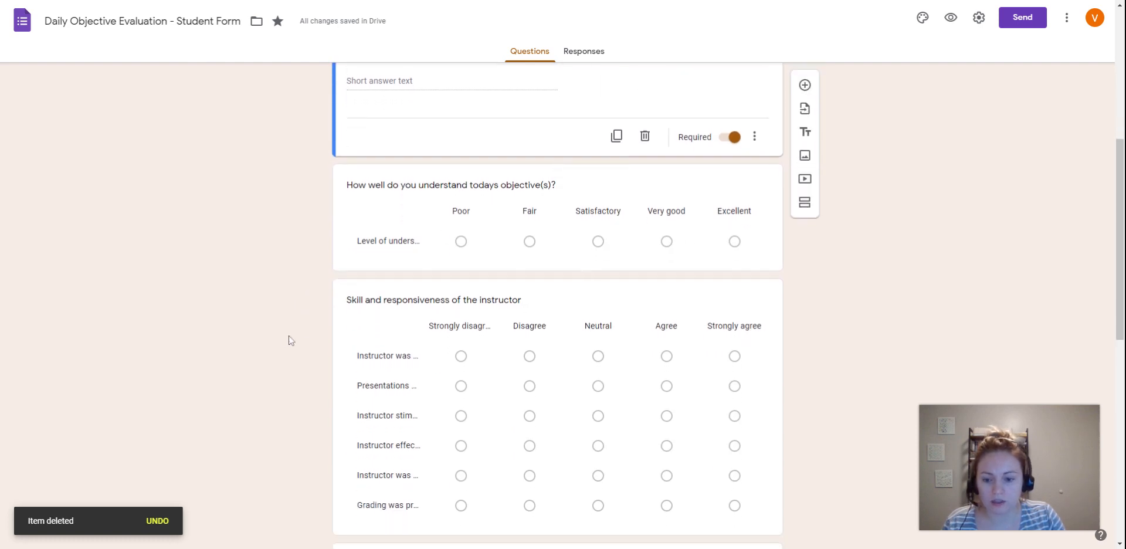
scroll(288, 340, down, 2)
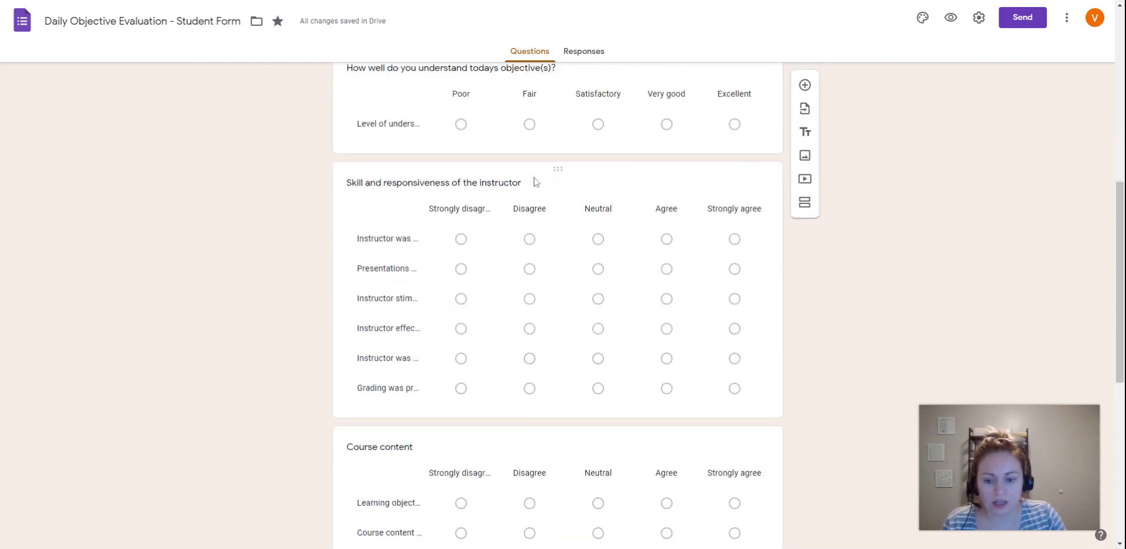
click(535, 182)
click(564, 402)
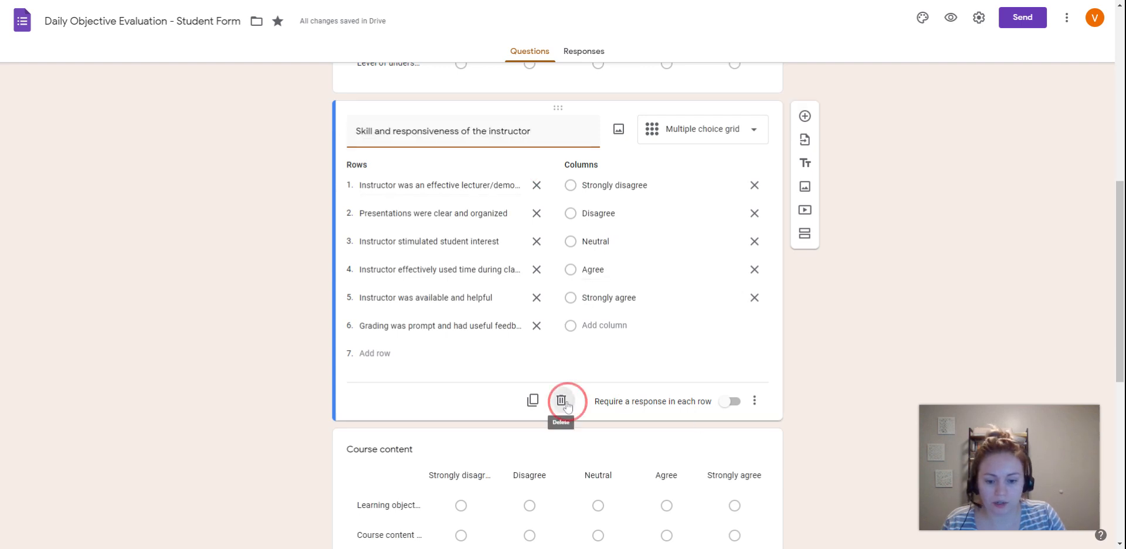
scroll(274, 262, down, 2)
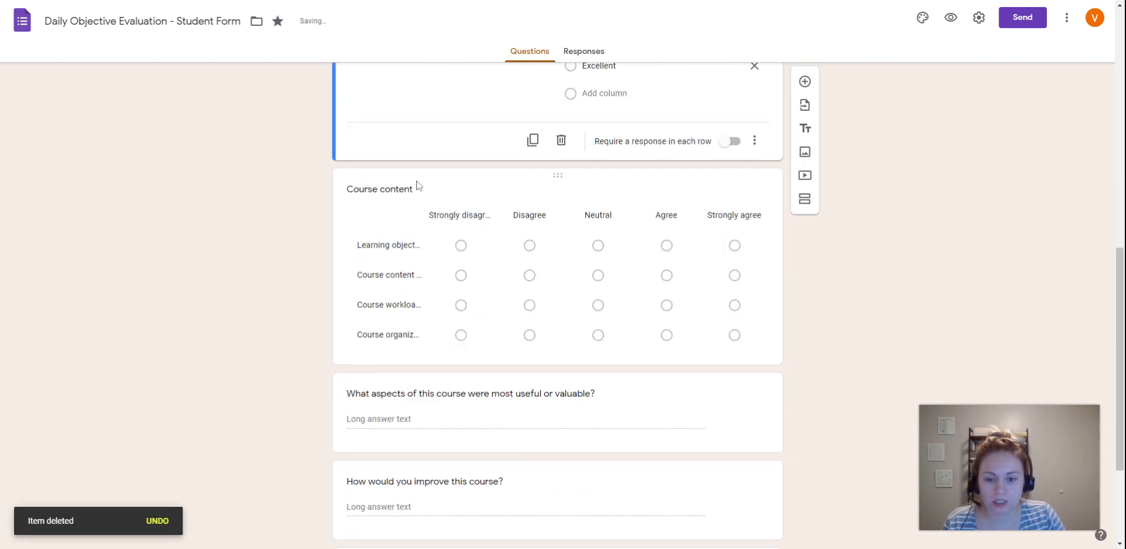
click(452, 189)
click(553, 256)
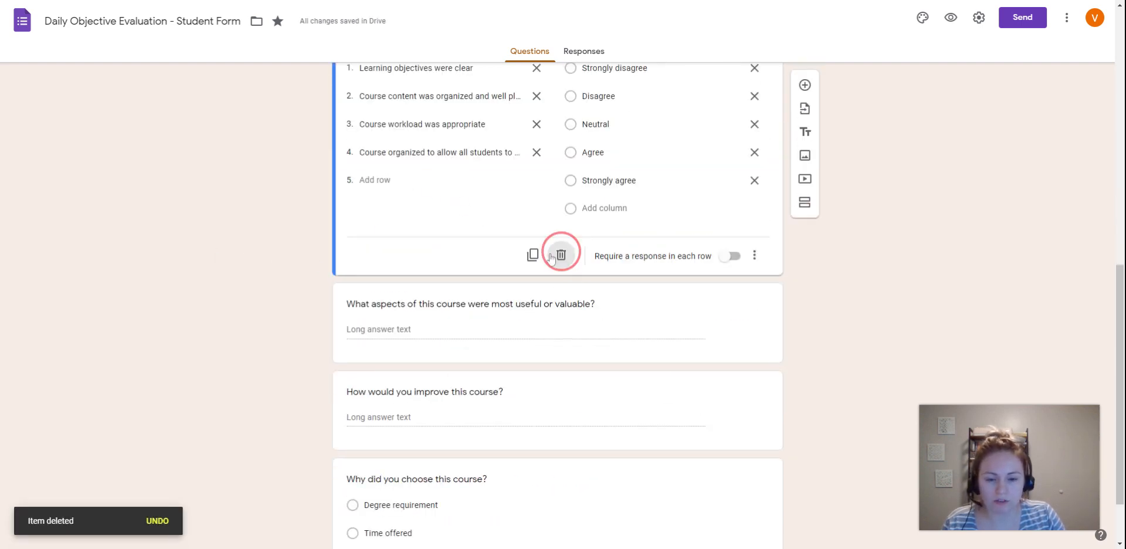
- Replace the "What aspects of this course were most useful or valuable?" question title with "What concepts are still confusing to you?"
scroll(272, 258, down, 1)
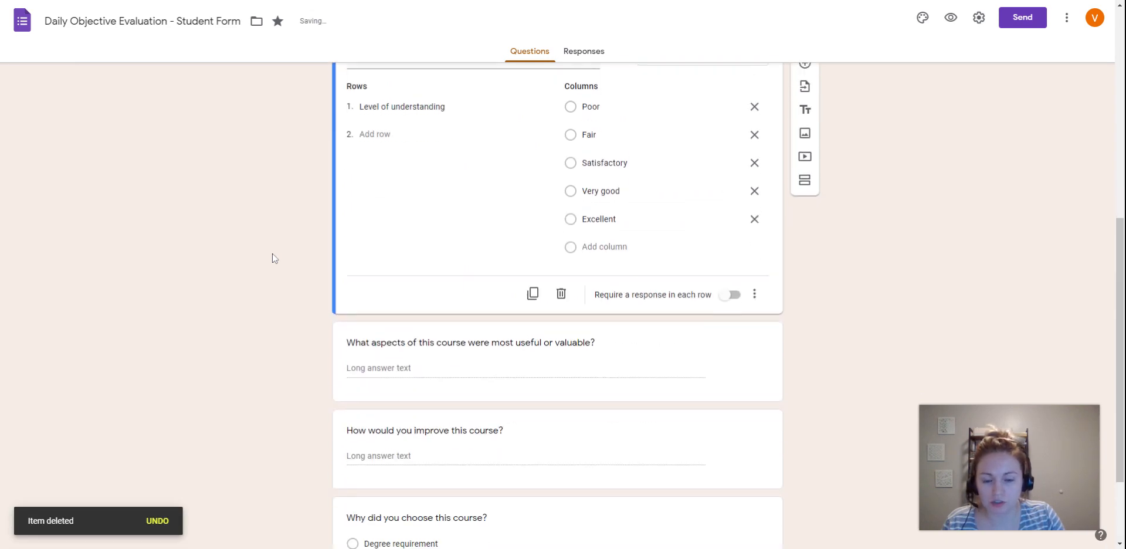
scroll(274, 258, up, 6)
scroll(281, 253, down, 8)
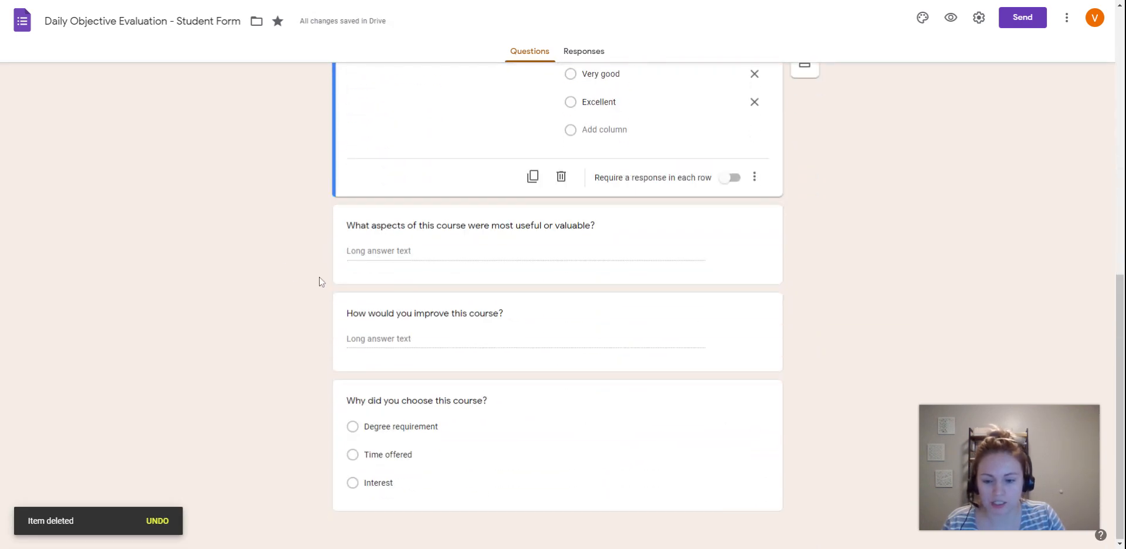
click(606, 230)
scroll(352, 232, up, 1)
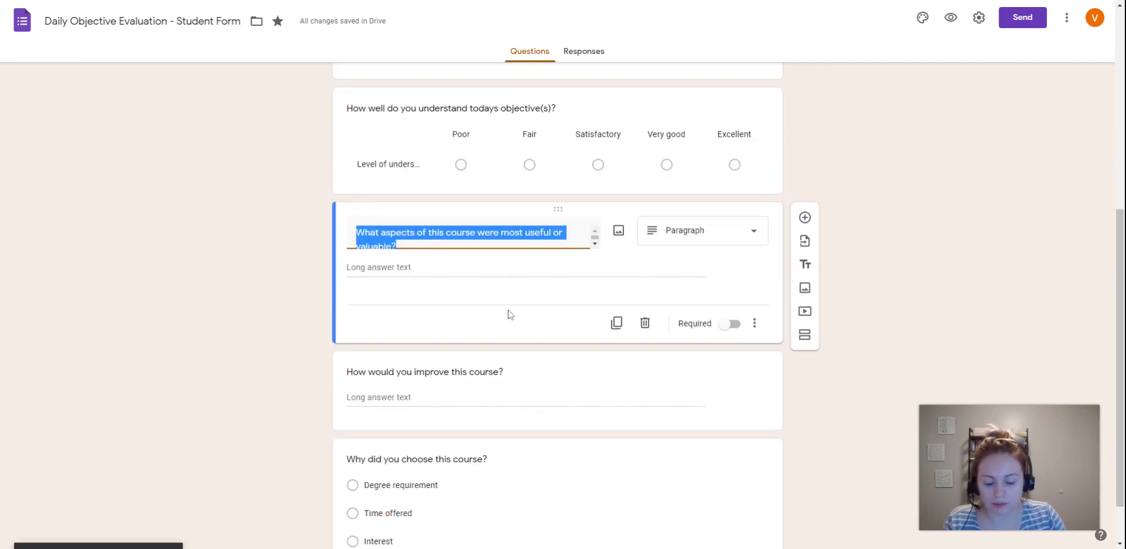
text(What co)
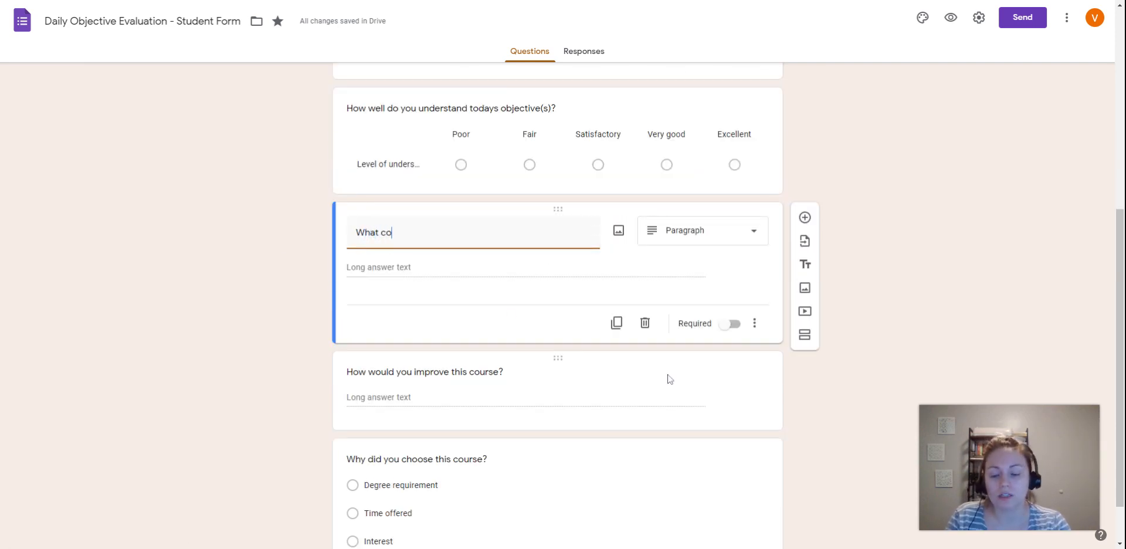
text(ncepts are still confusing to you?)
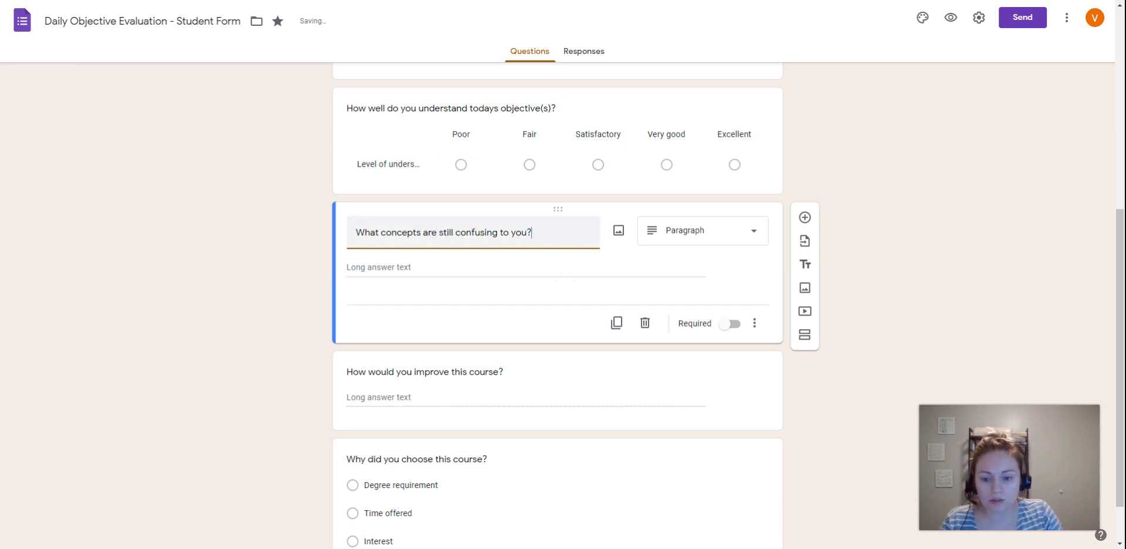
- Extend the confusing-concepts question title to read "What concepts/problems are still confusing to you?"
click(418, 232)
text(/probl)
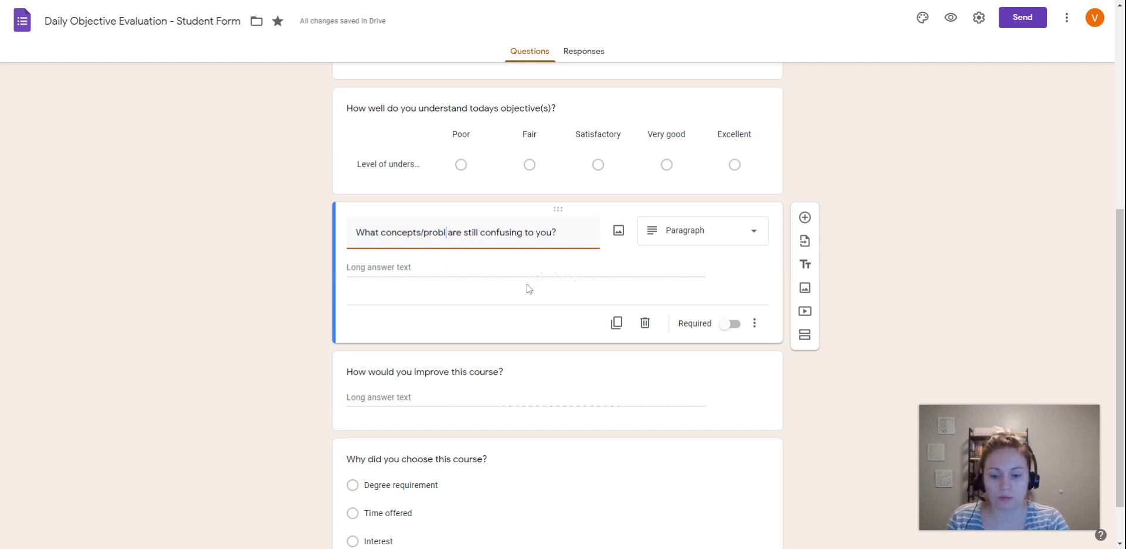
text(ems)
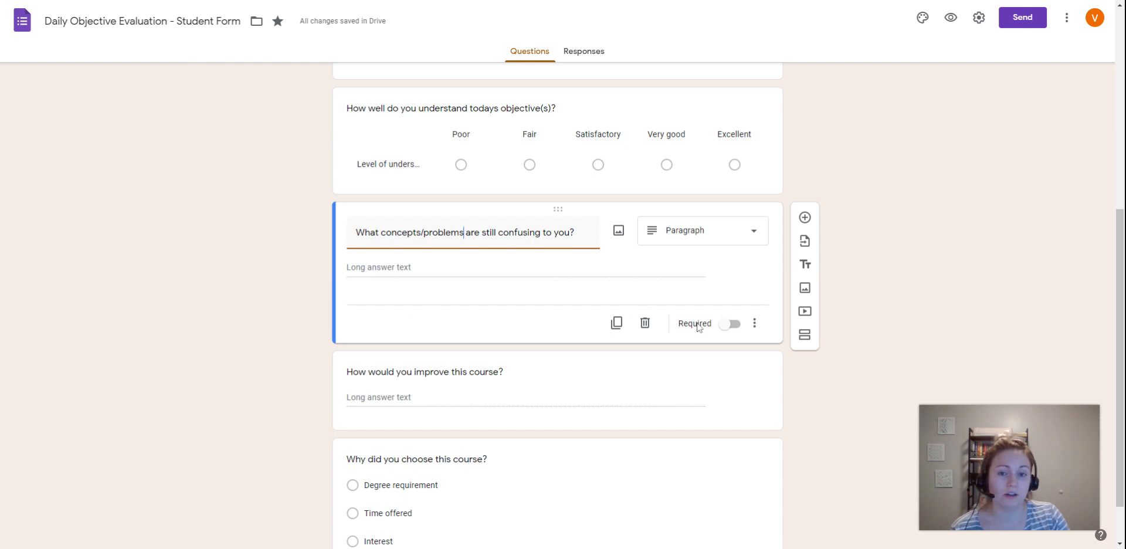
click(825, 391)
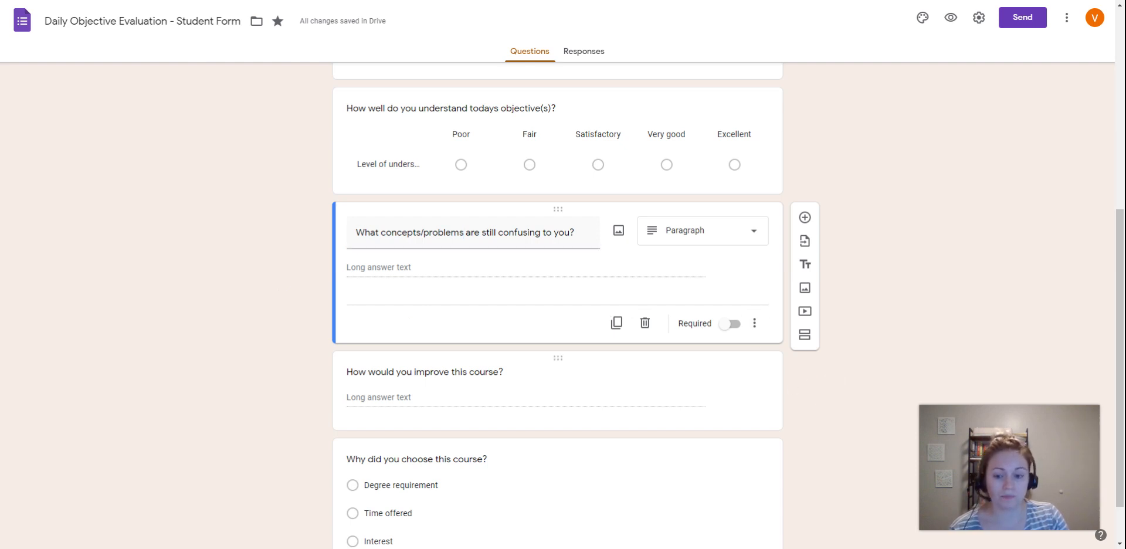
- Replace the "How would you improve this course?" question title with "What concepts/problems do you feel confident in?"
click(505, 372)
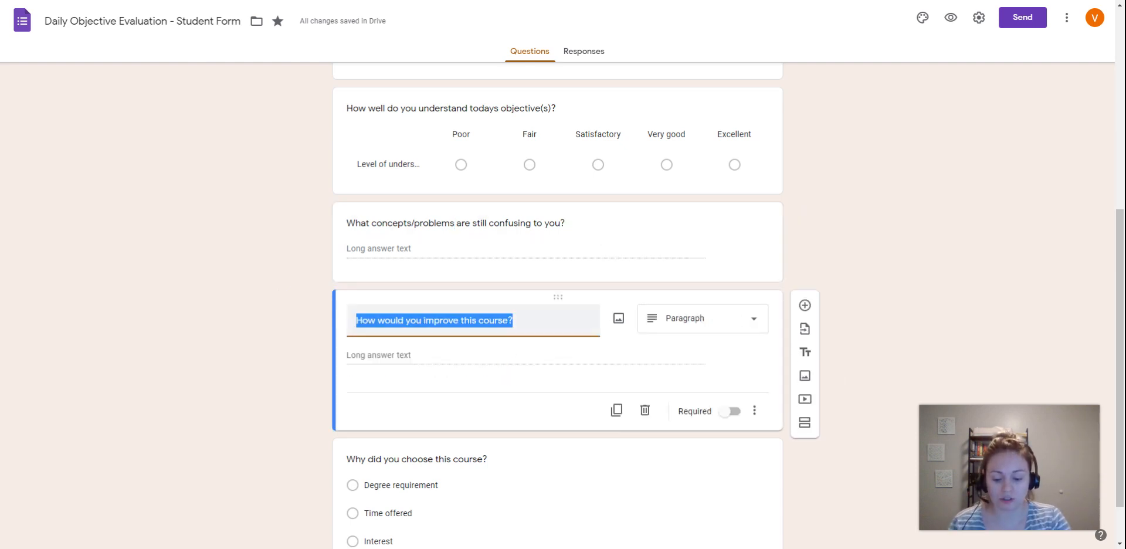
text(What co)
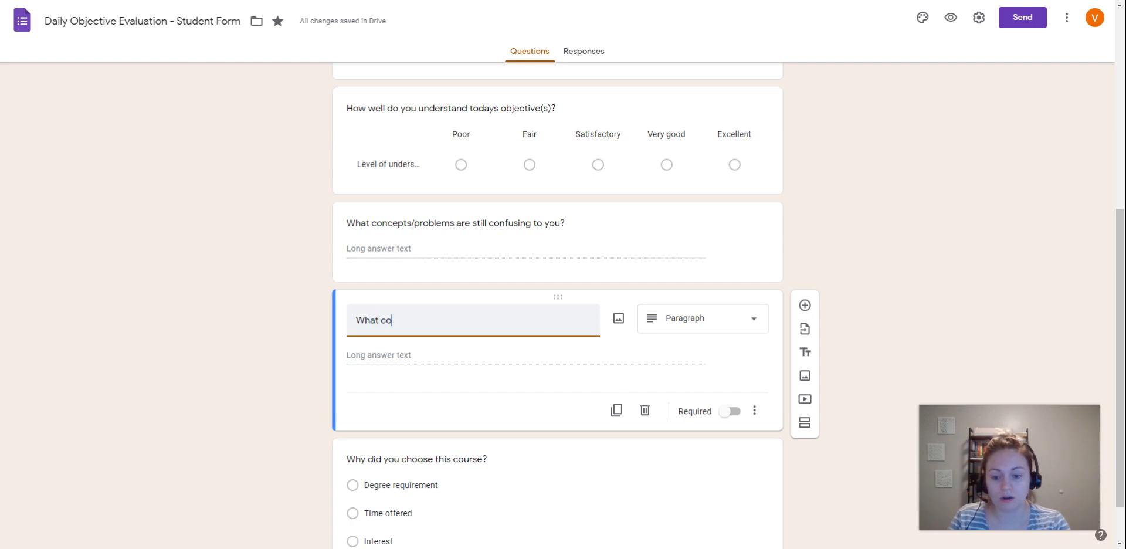
text(ncepts/problems)
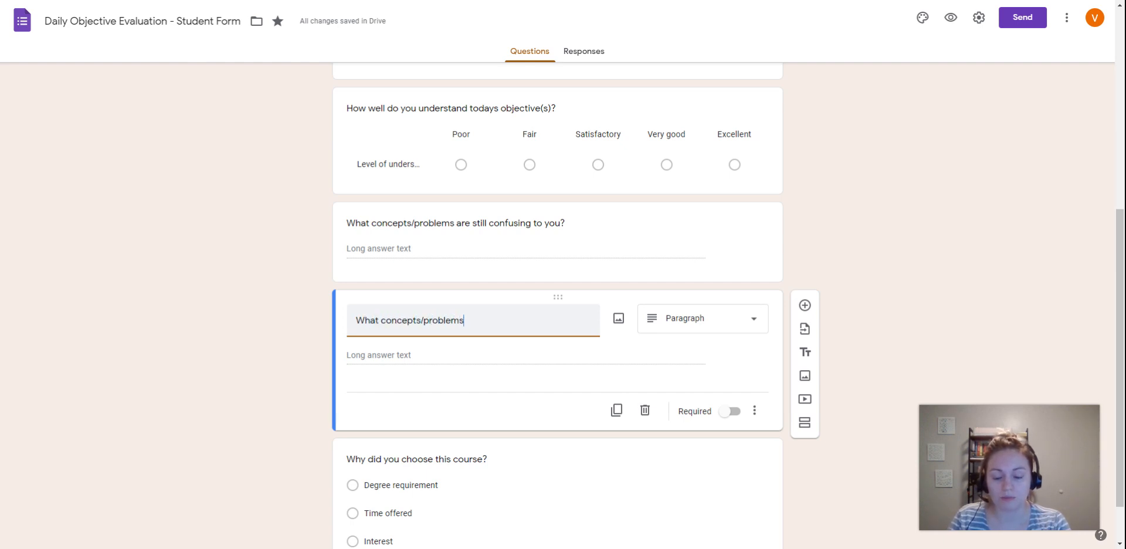
text( do you feel co)
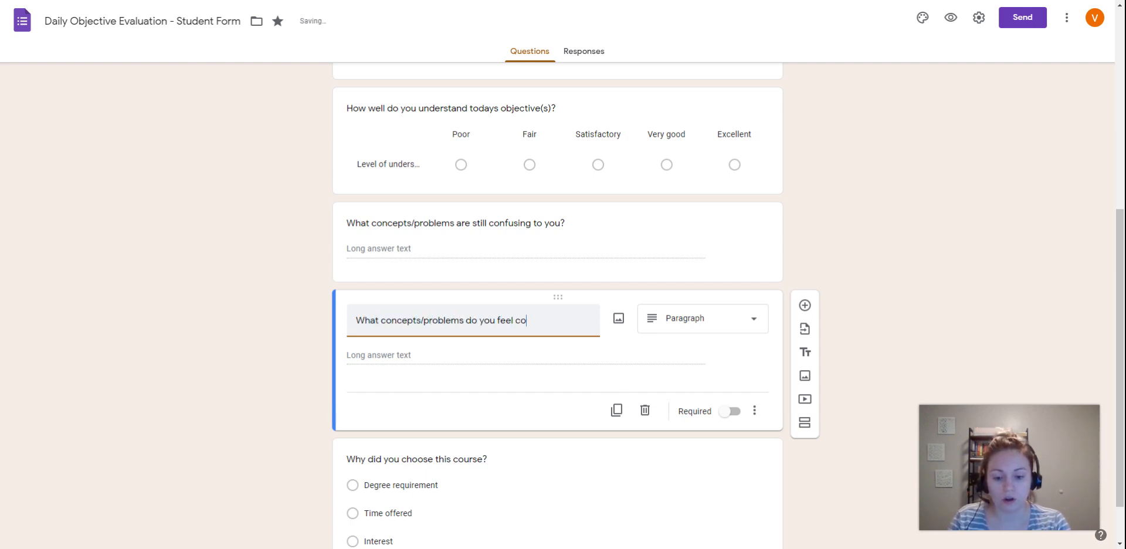
text(nfident)
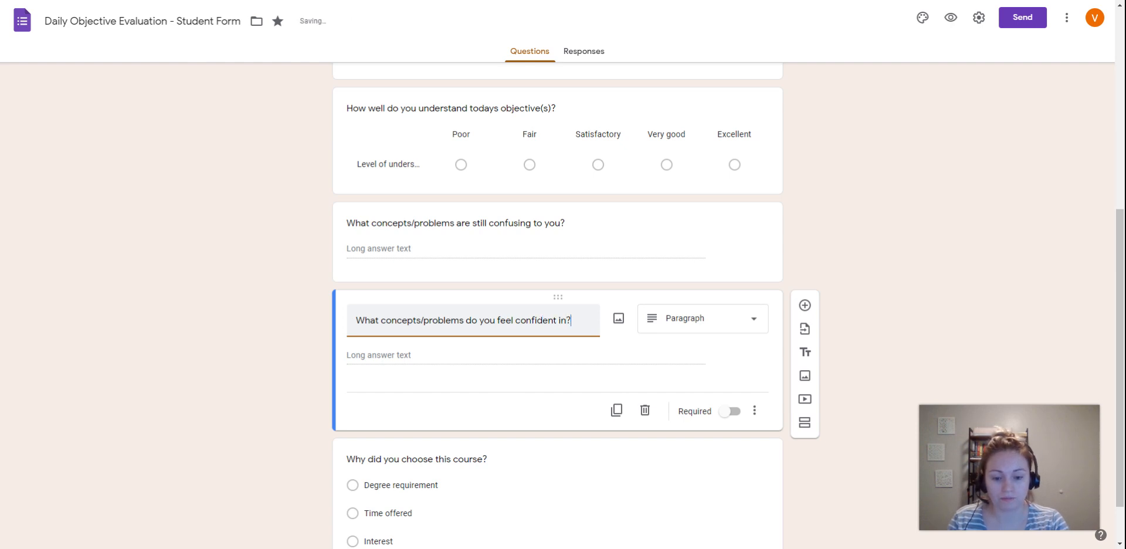
text( in?)
click(271, 348)
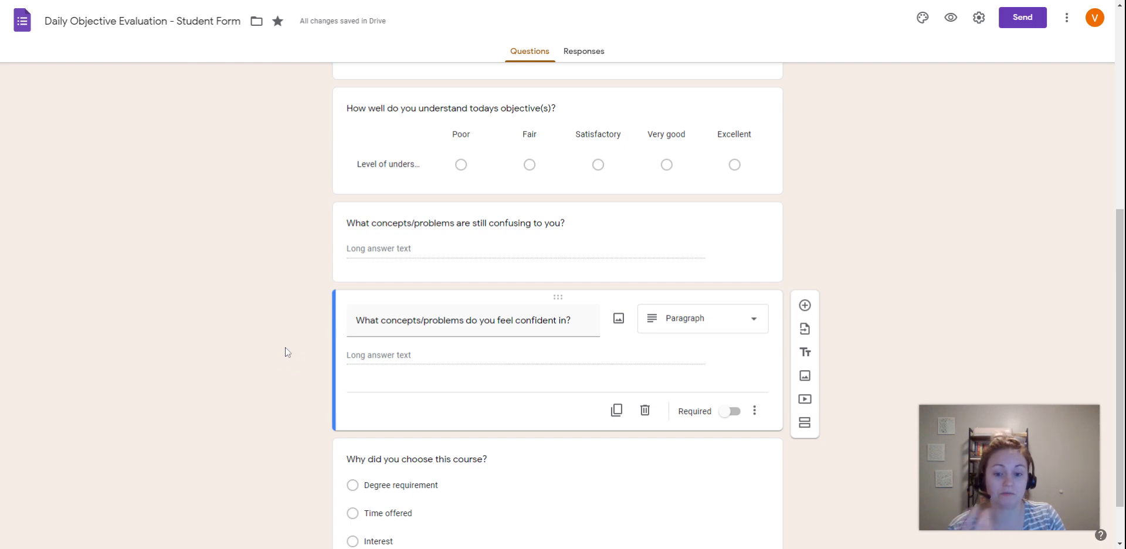
scroll(289, 303, down, 1)
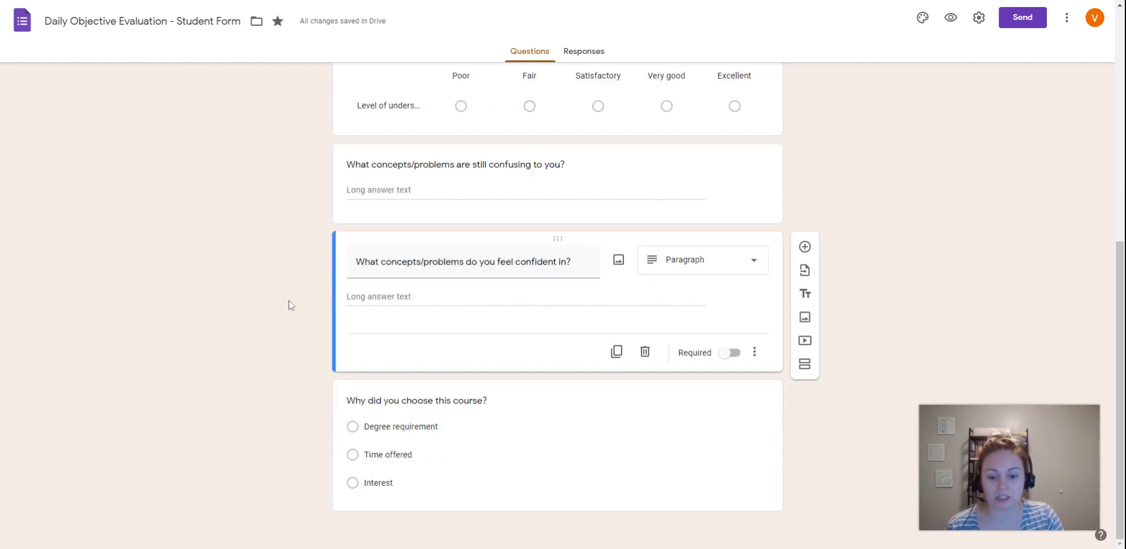
click(662, 160)
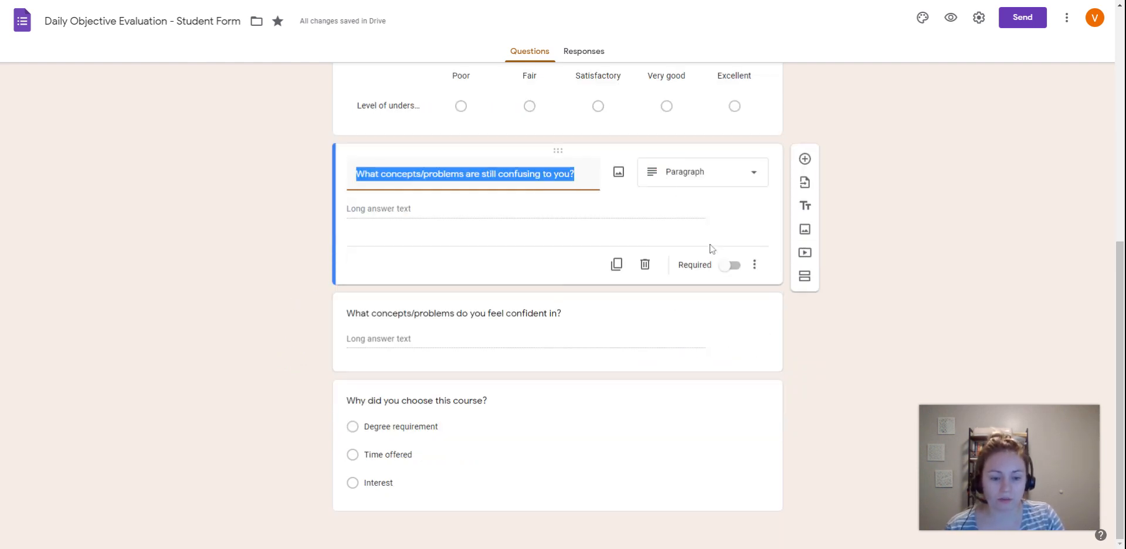
click(262, 270)
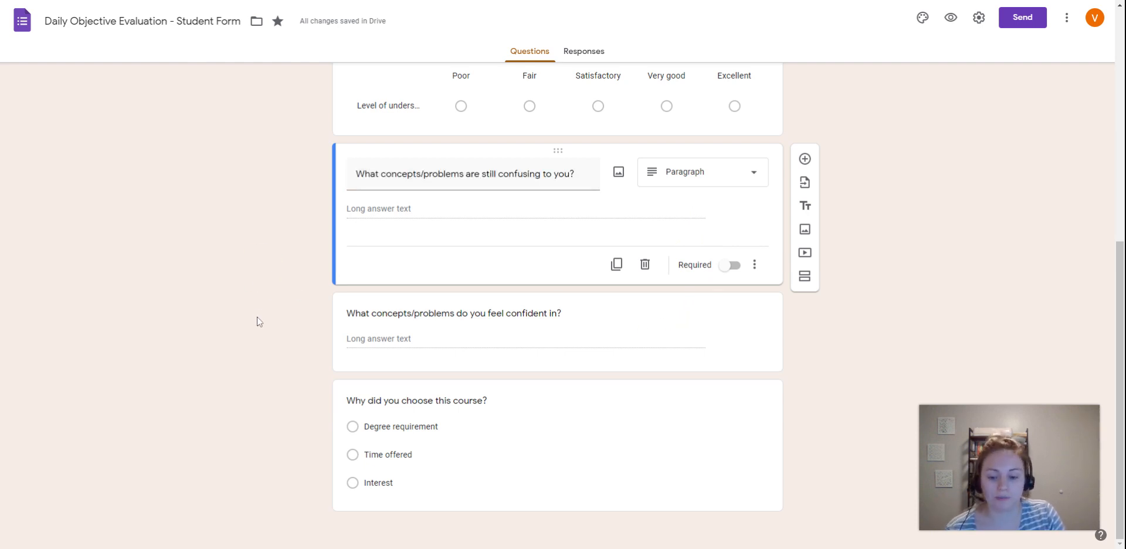
- Replace the "Why did you choose this course?" question title with "How many problems from the assignment did you get correct today?"
click(515, 405)
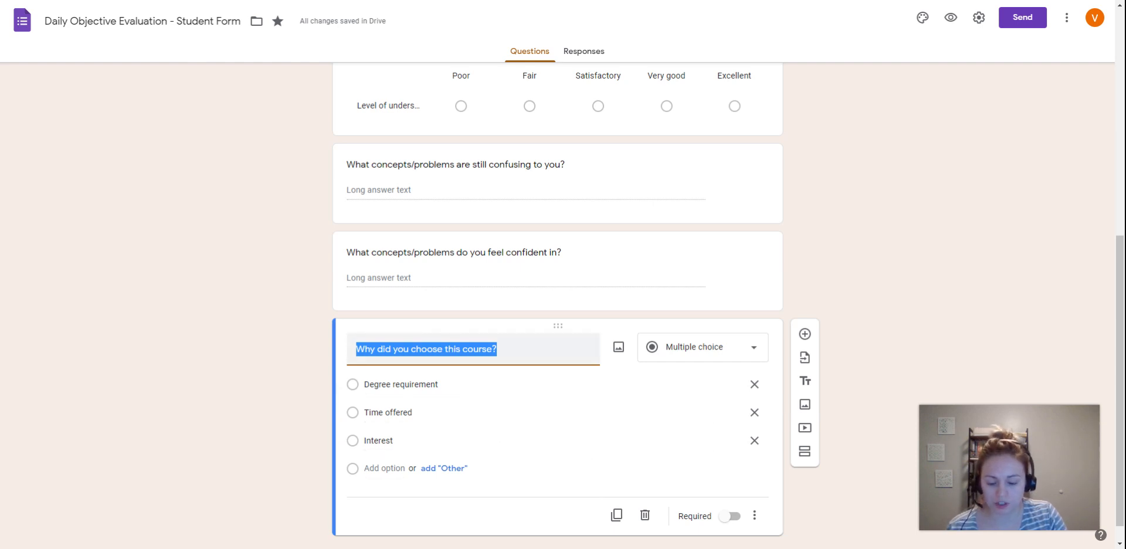
text(H)
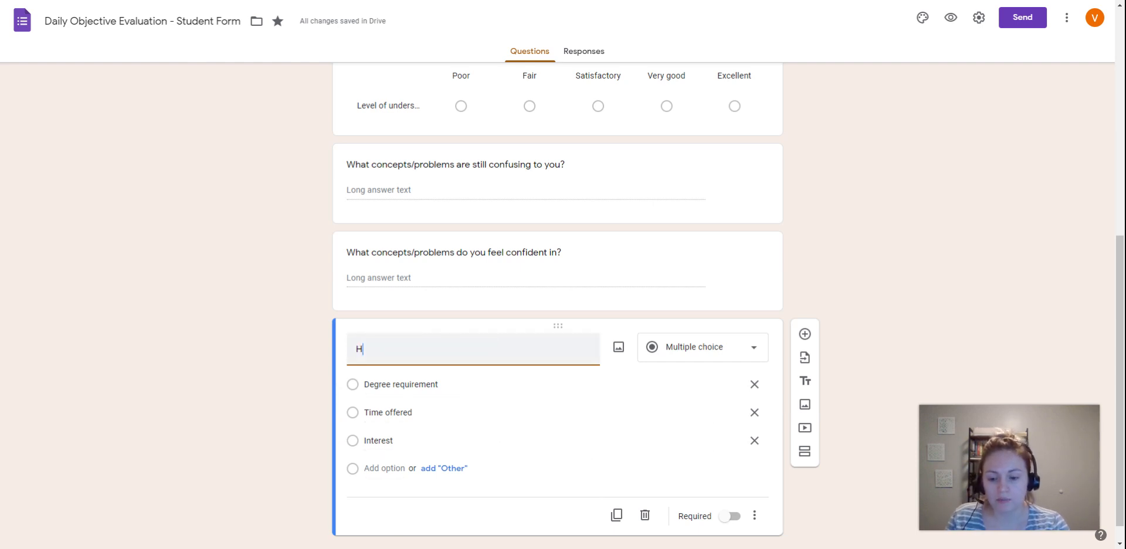
text(ow well di)
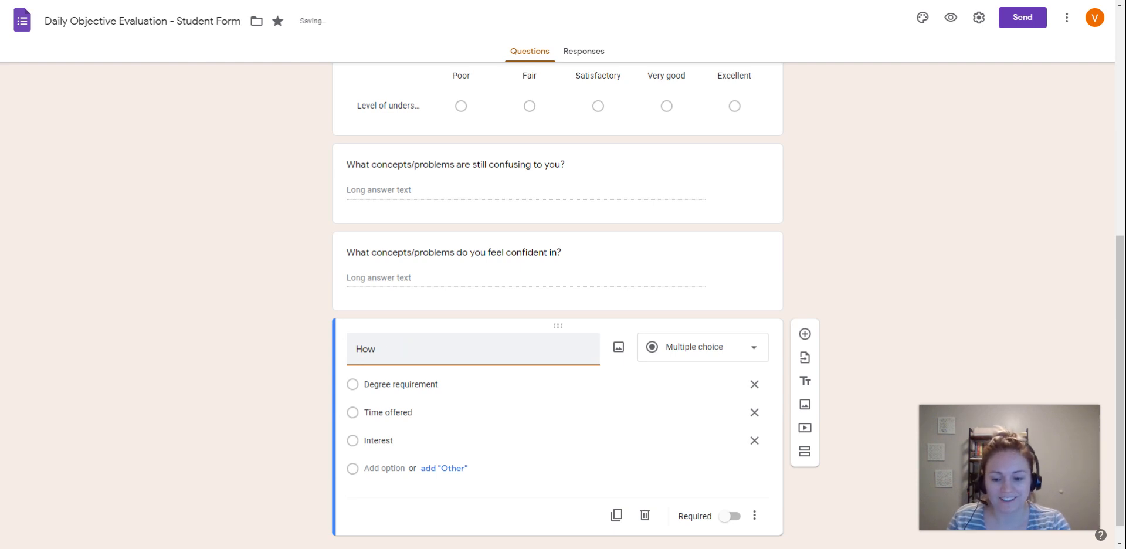
key(BackSpace)
key(BackSpace)
key(BackSpace)
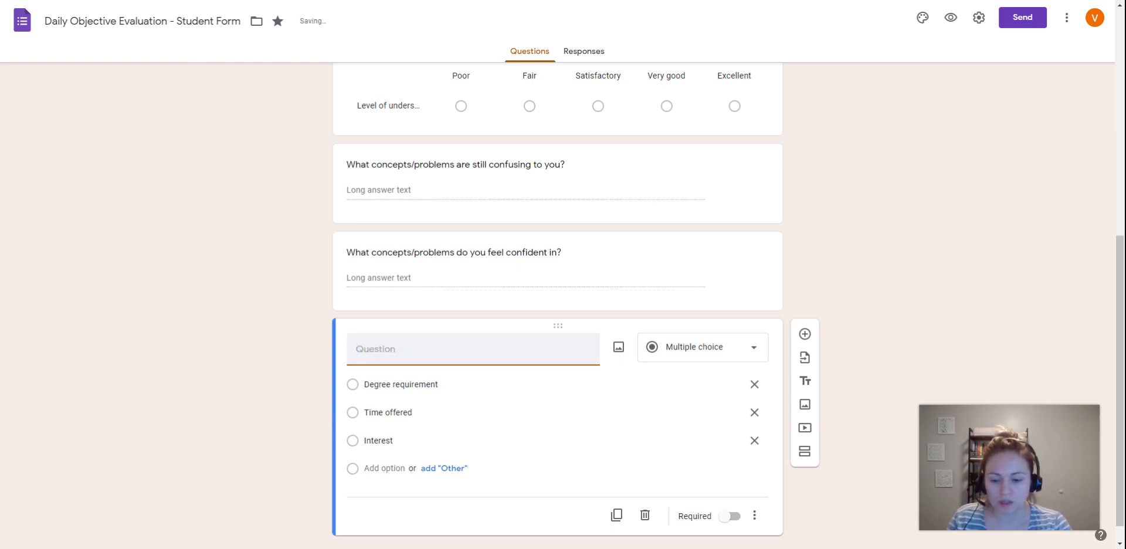
text(How many problems )
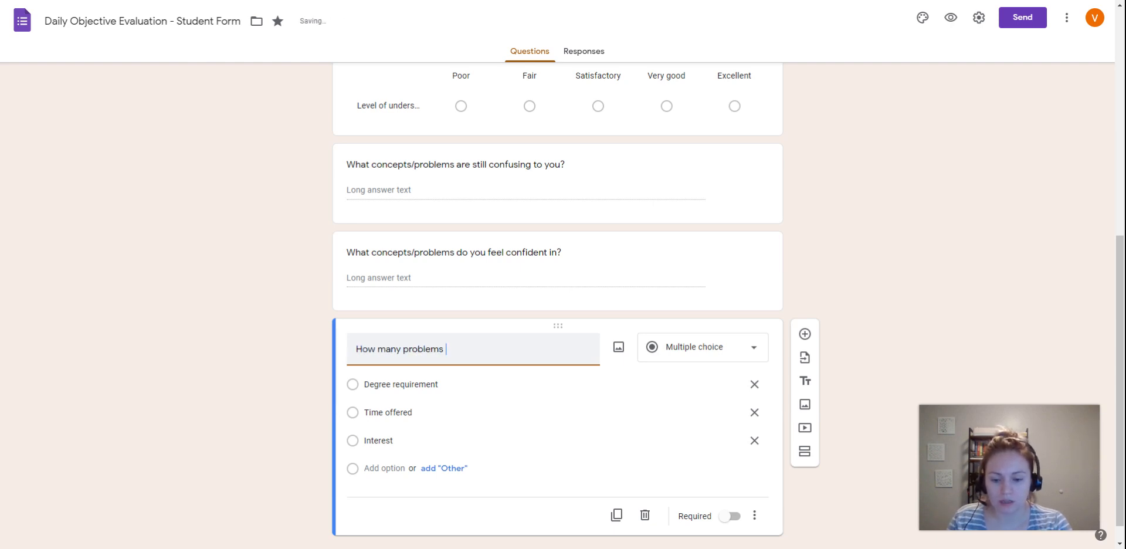
text(from the assignment )
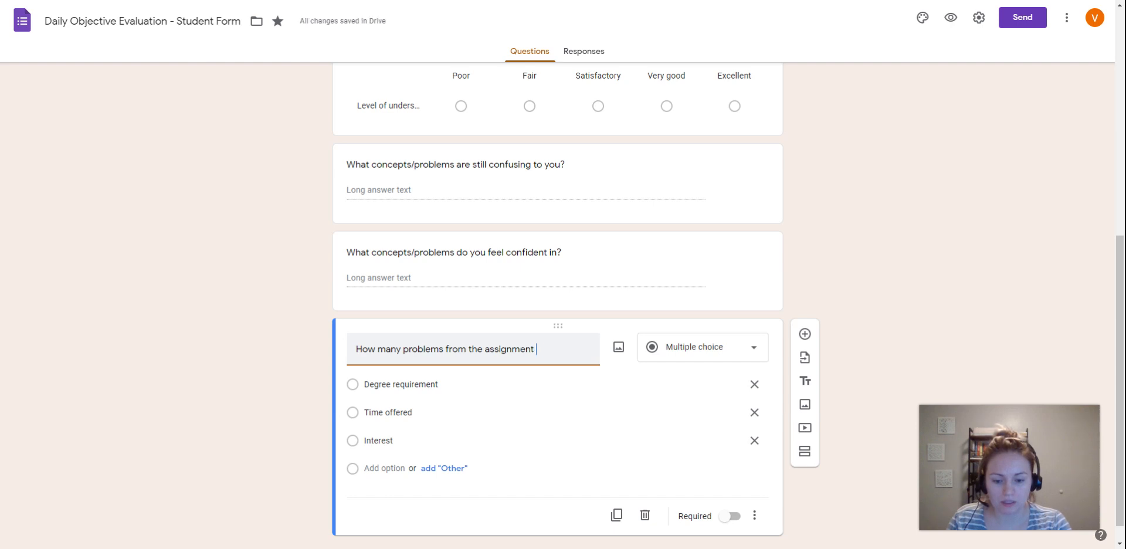
text(did you get corre)
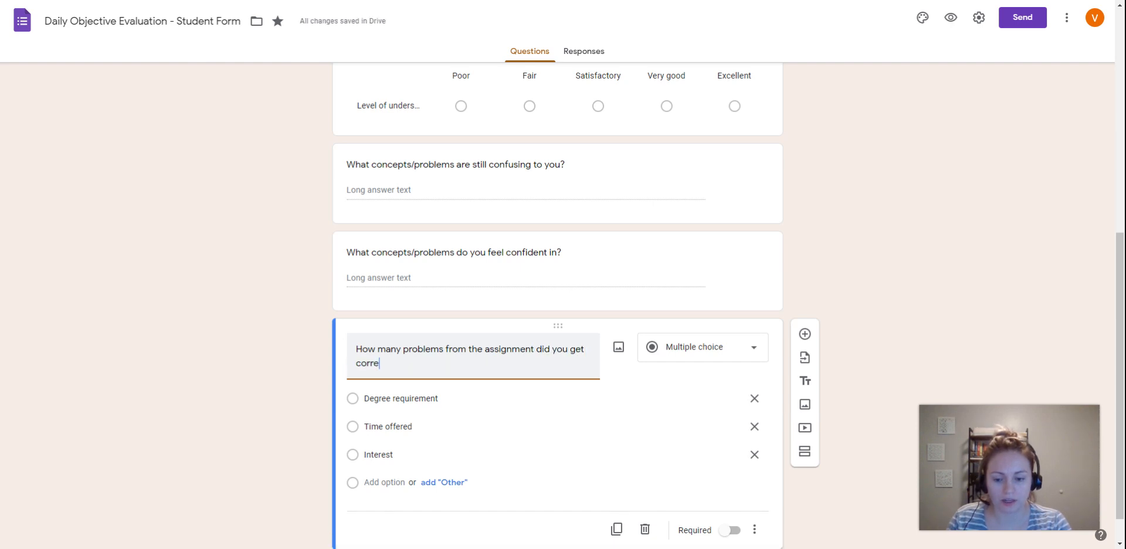
text(ct today?)
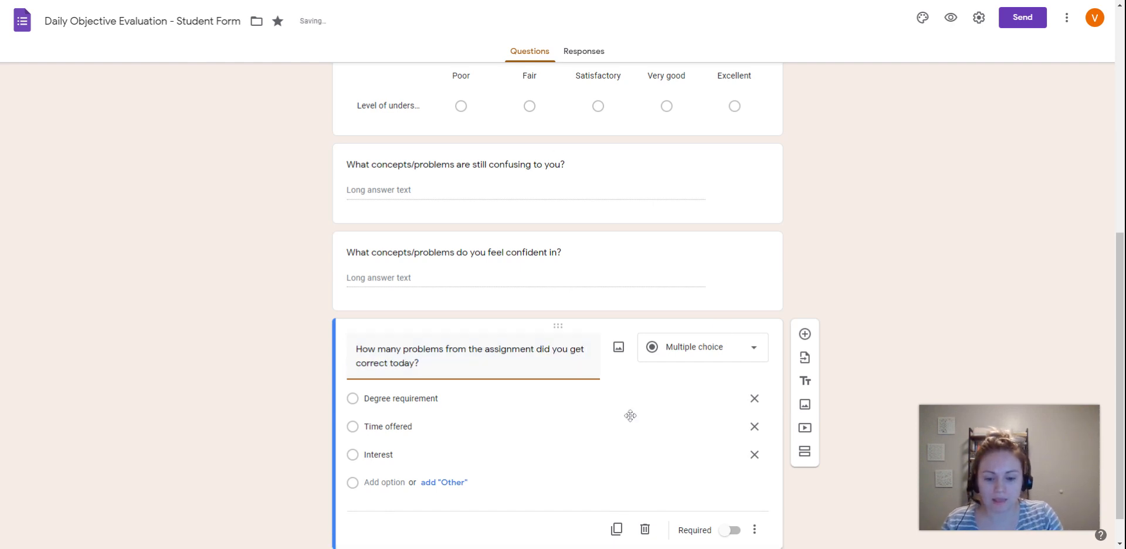
- Change the "How many problems from the assignment did you get correct today?" question to Short answer and make it required
scroll(284, 376, down, 1)
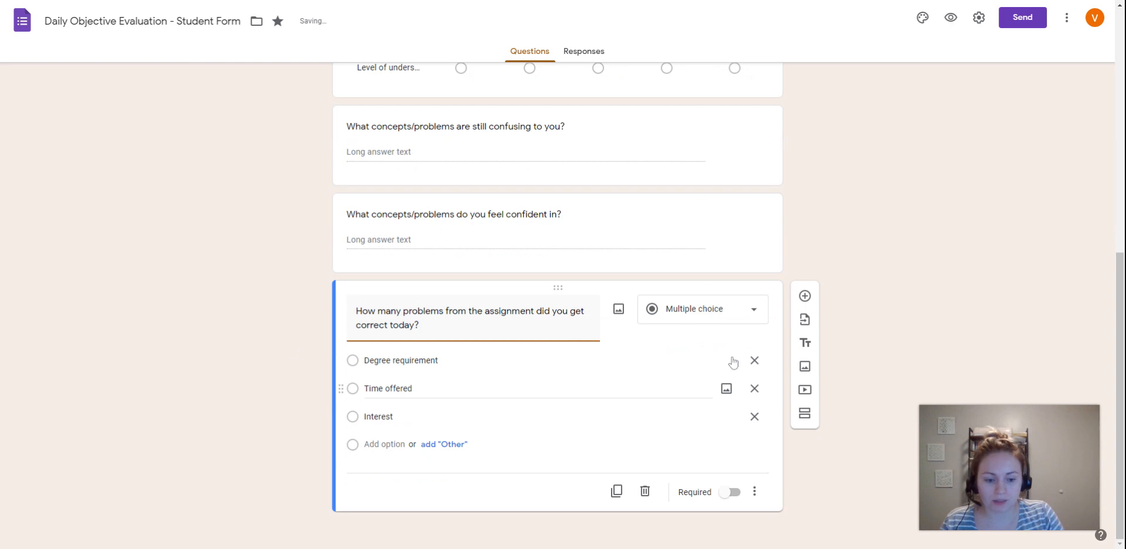
click(736, 307)
click(704, 194)
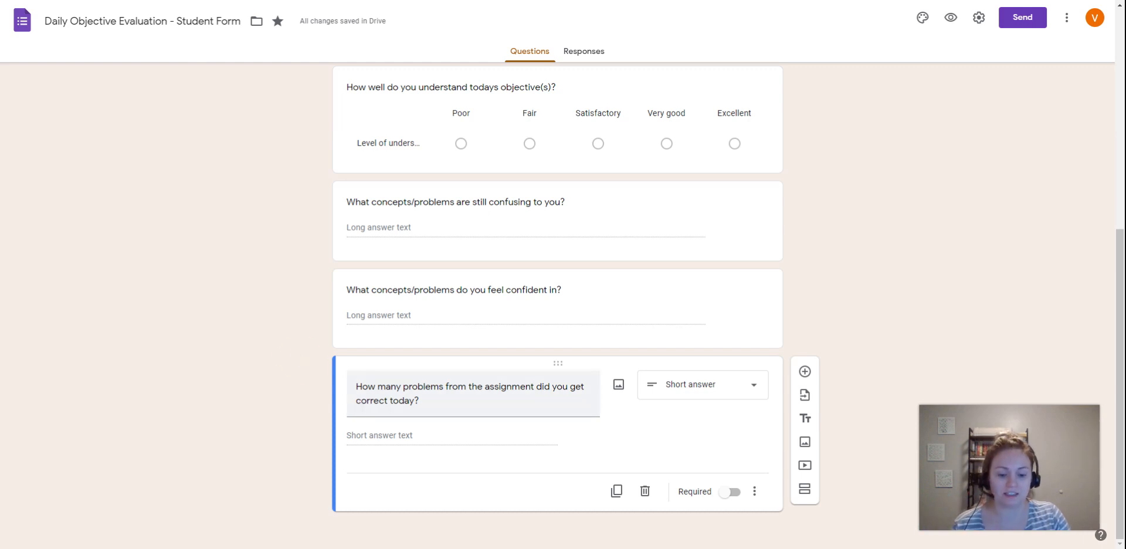
click(741, 495)
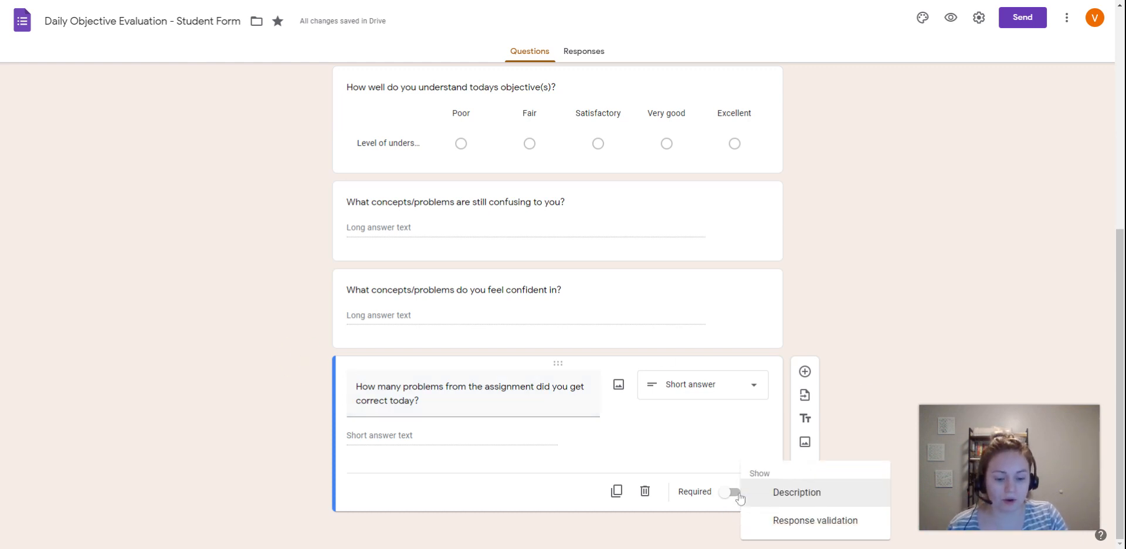
click(741, 497)
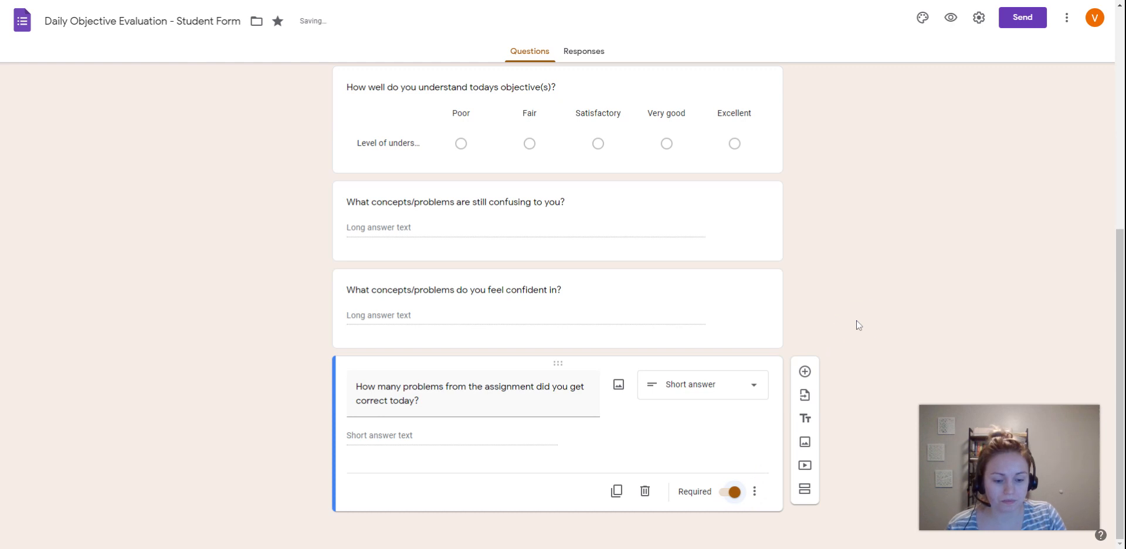
- Require a response in each row of the "How well do you understand todays objective(s)?" grid question
scroll(265, 283, up, 2)
scroll(263, 284, up, 1)
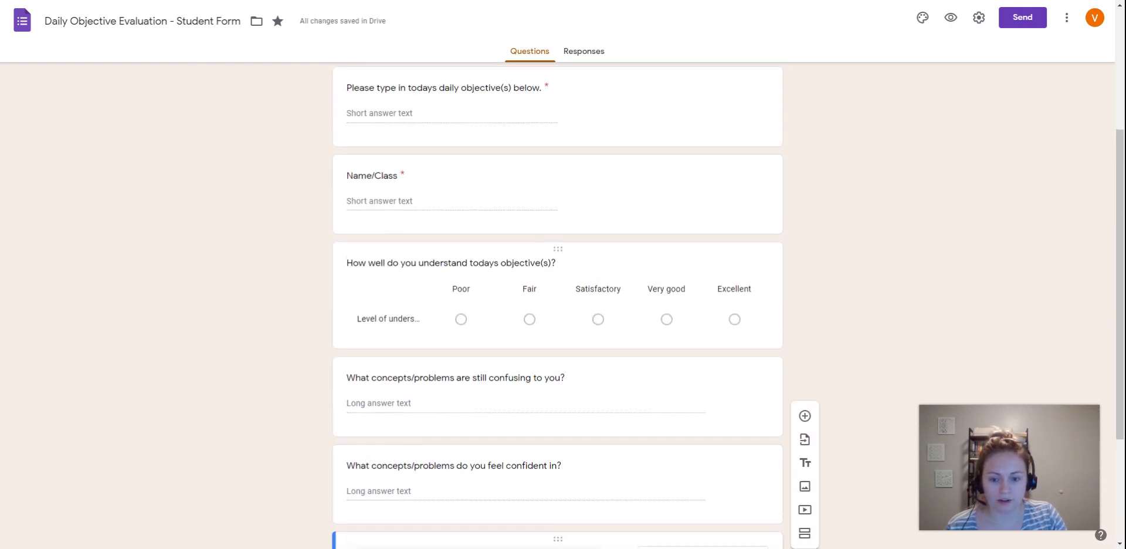
click(607, 263)
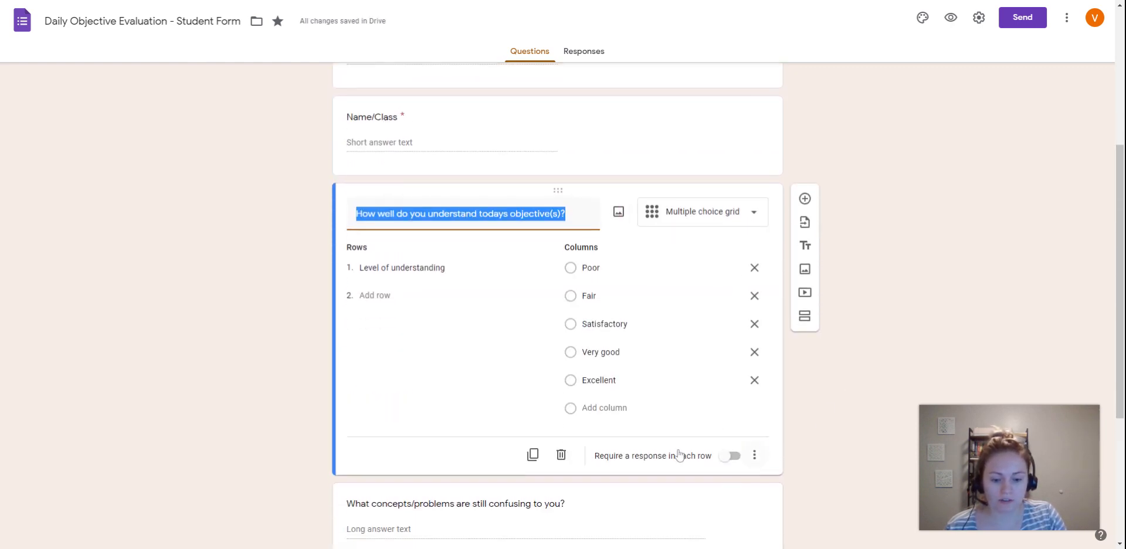
click(737, 464)
click(878, 133)
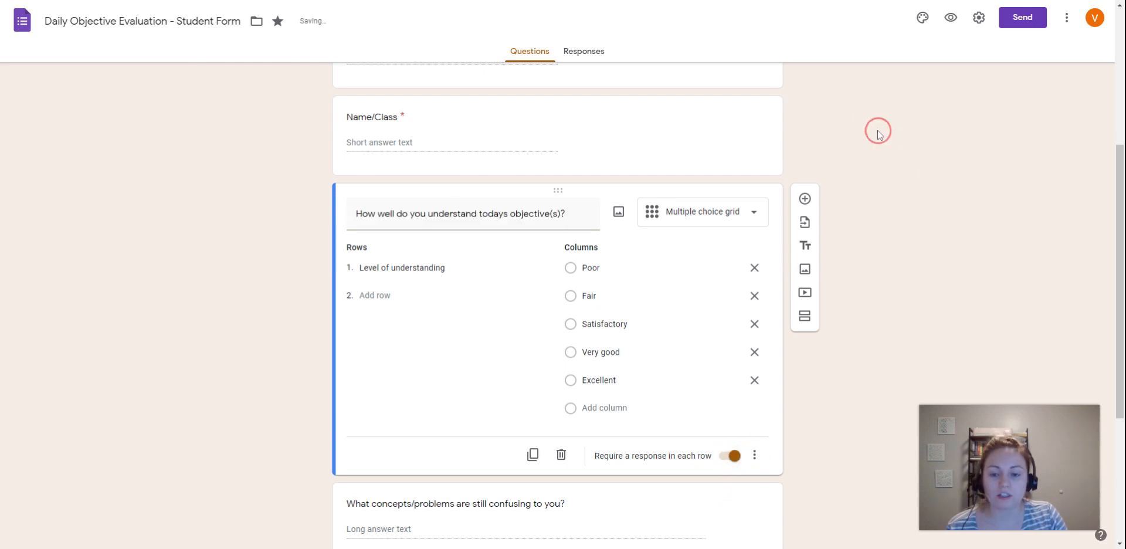
- Examine the form's responses view and its available options, and return to the questions
scroll(862, 231, up, 5)
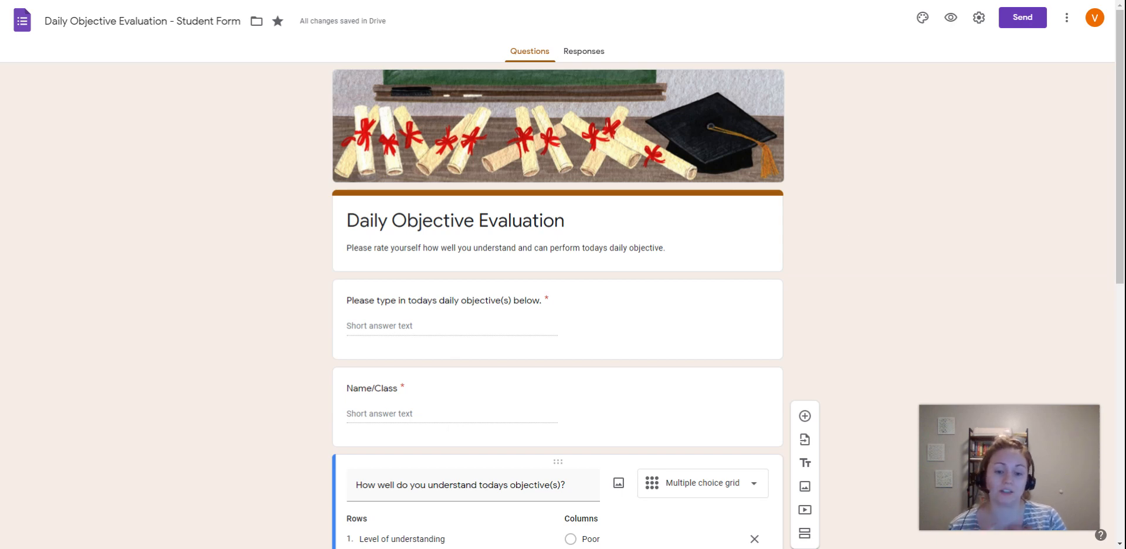
click(868, 164)
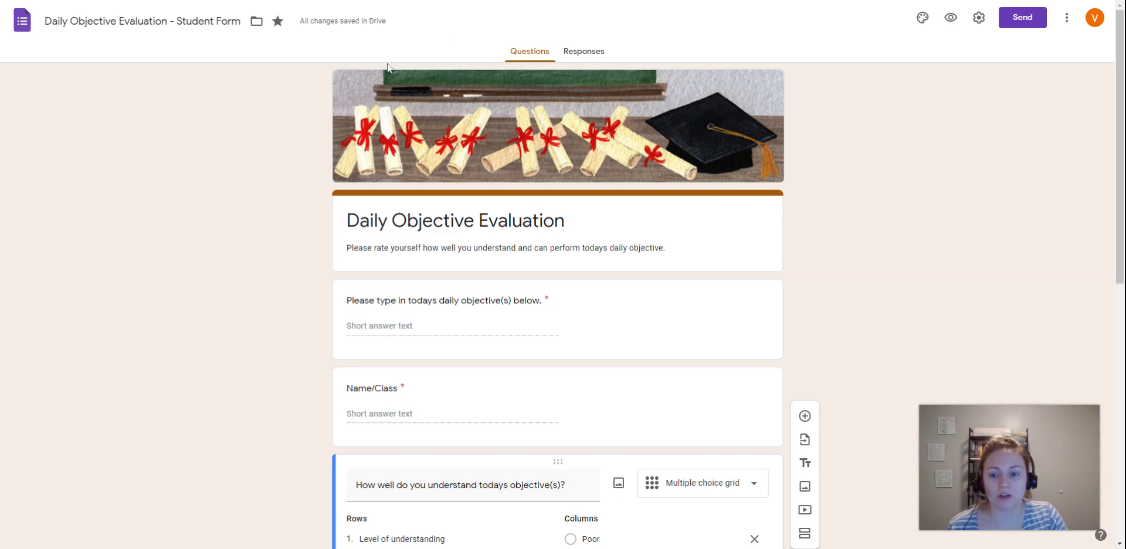
click(588, 51)
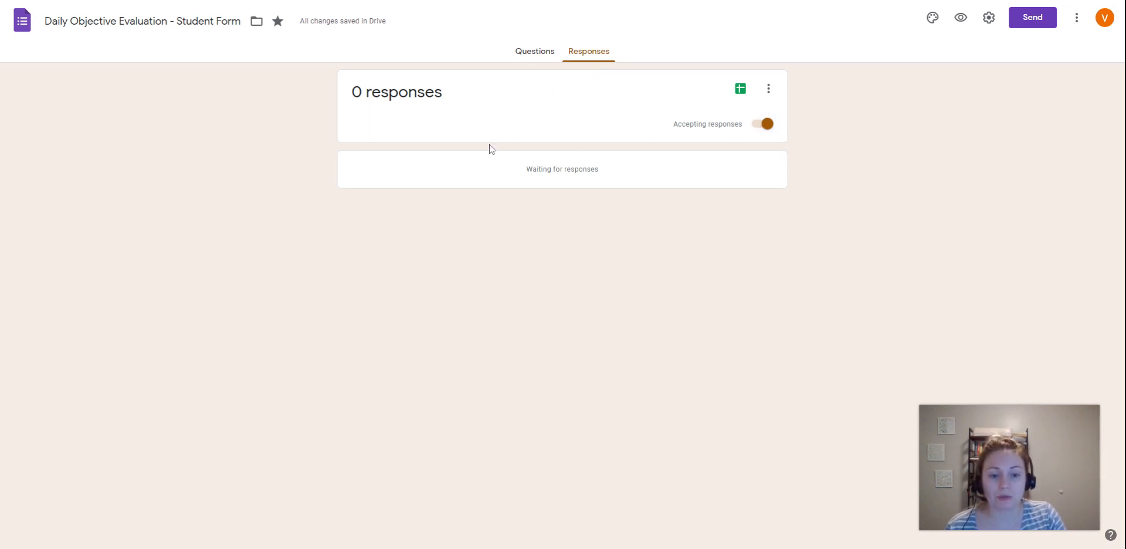
click(769, 88)
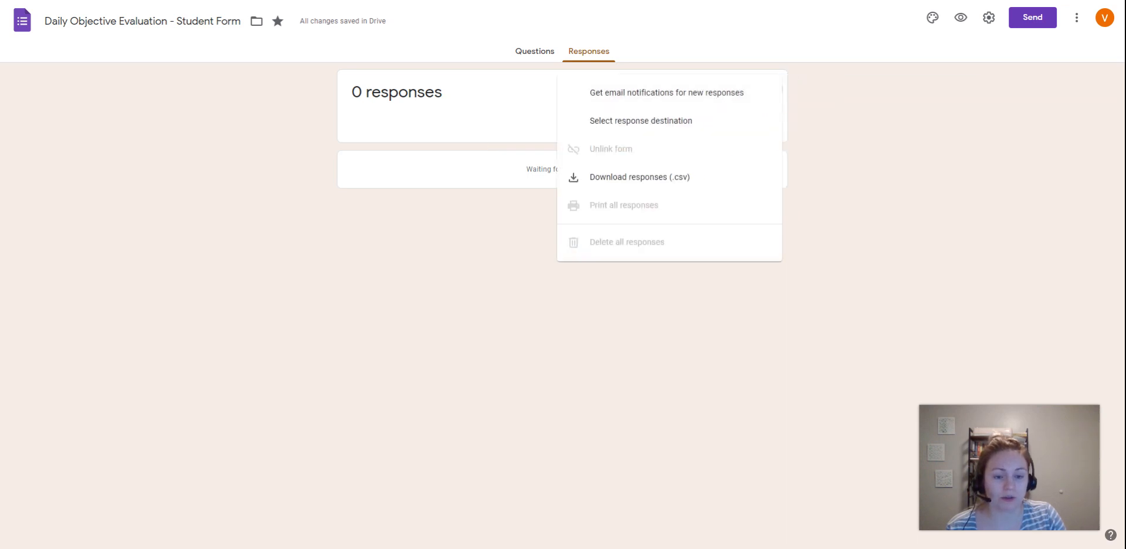
click(844, 124)
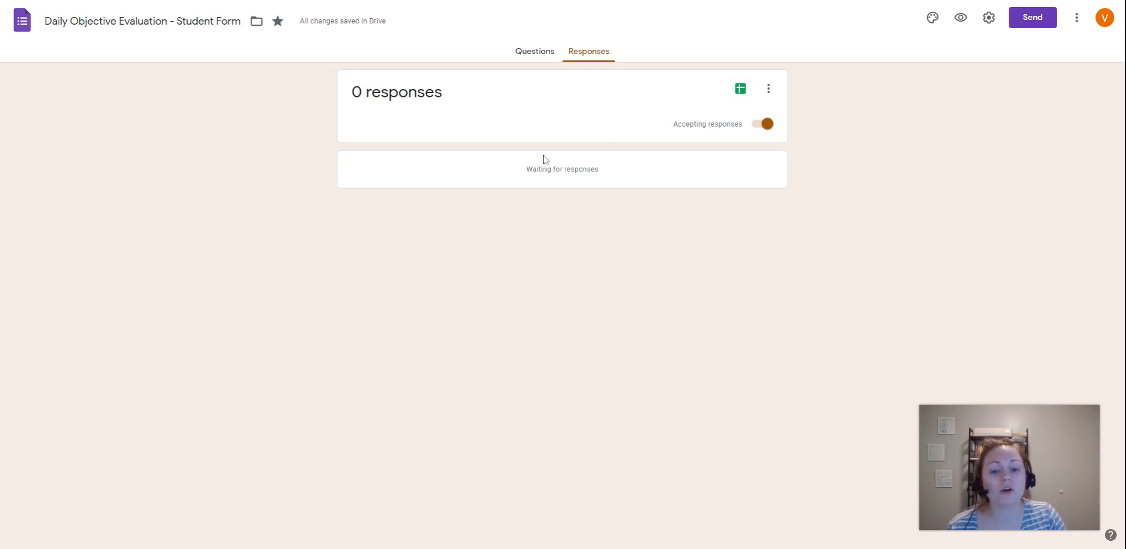
click(533, 54)
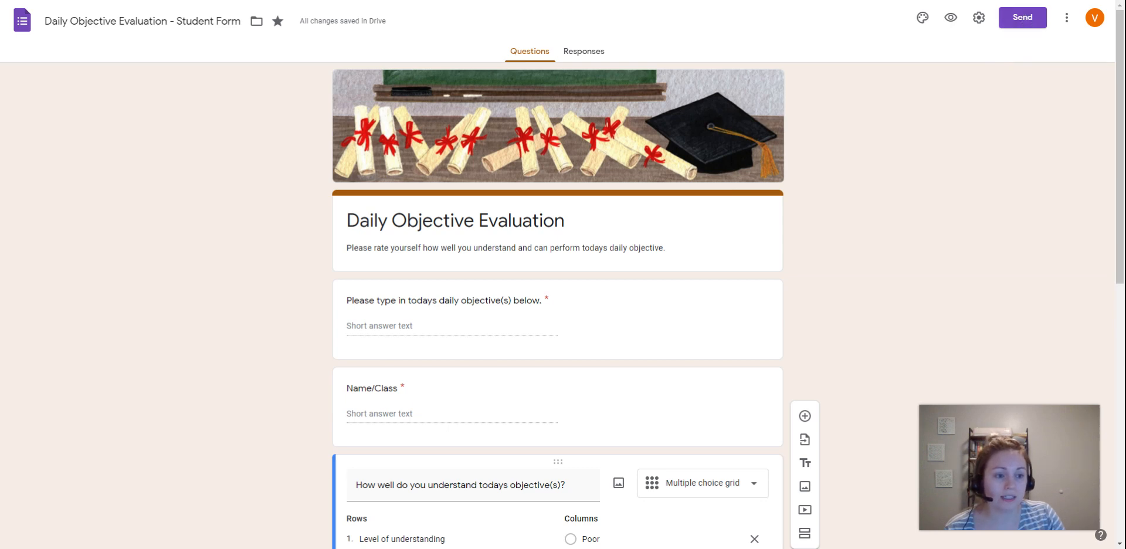
- Generate a shortened link for sending the form and copy it to the clipboard
click(1022, 18)
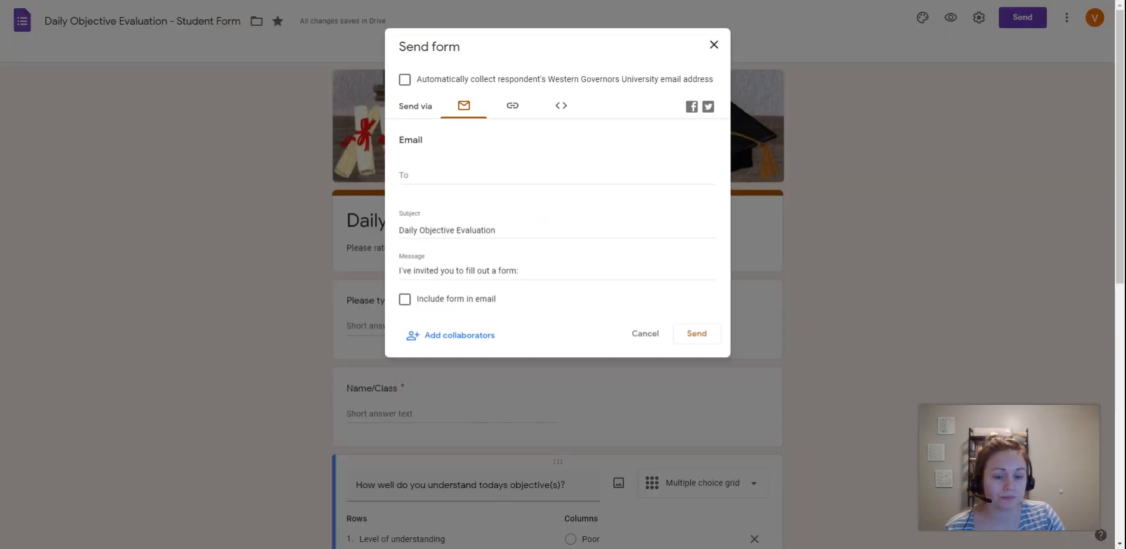
click(561, 110)
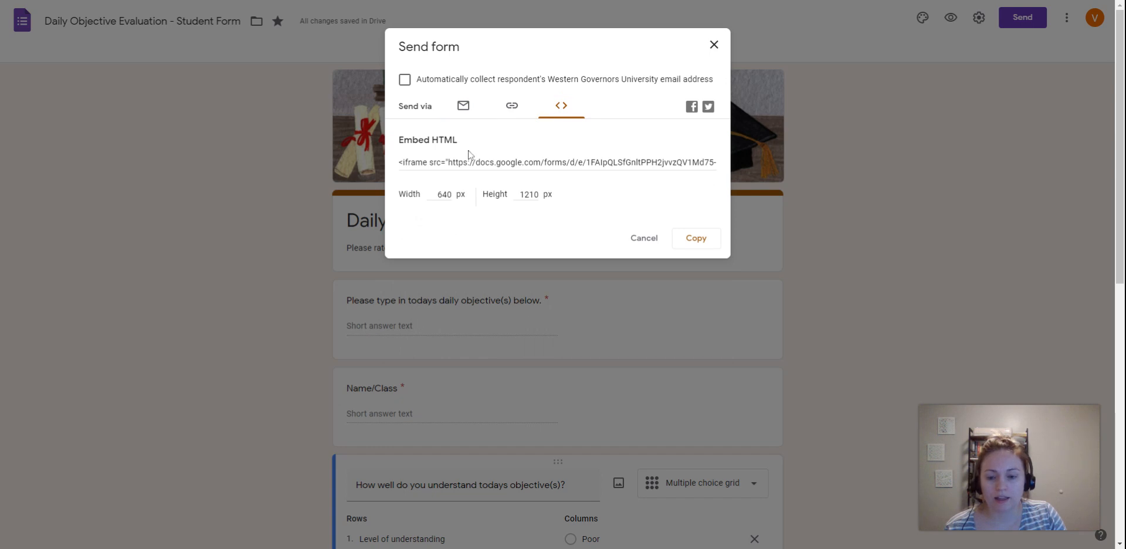
click(512, 111)
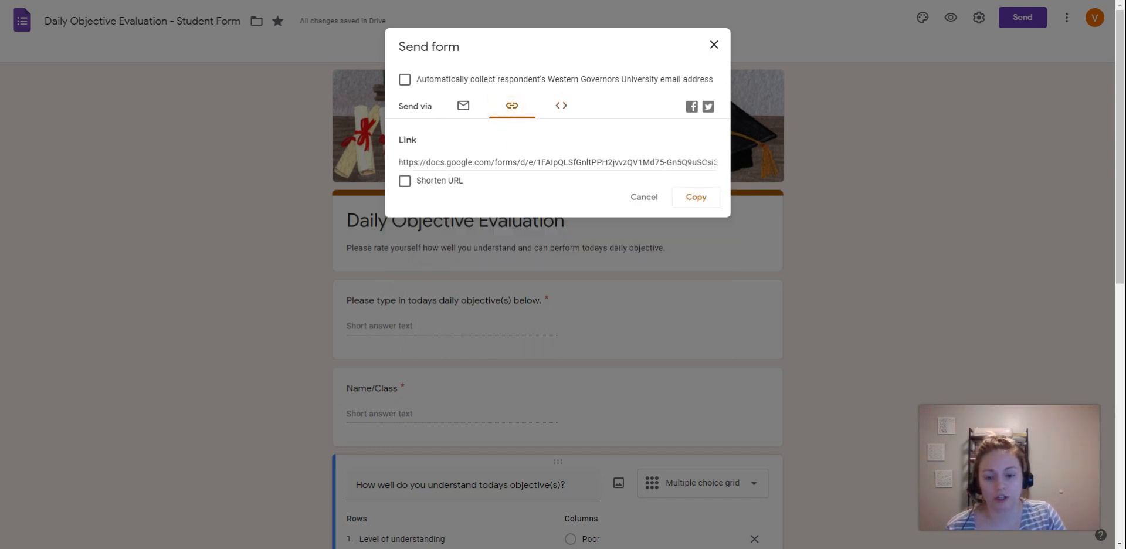
click(404, 180)
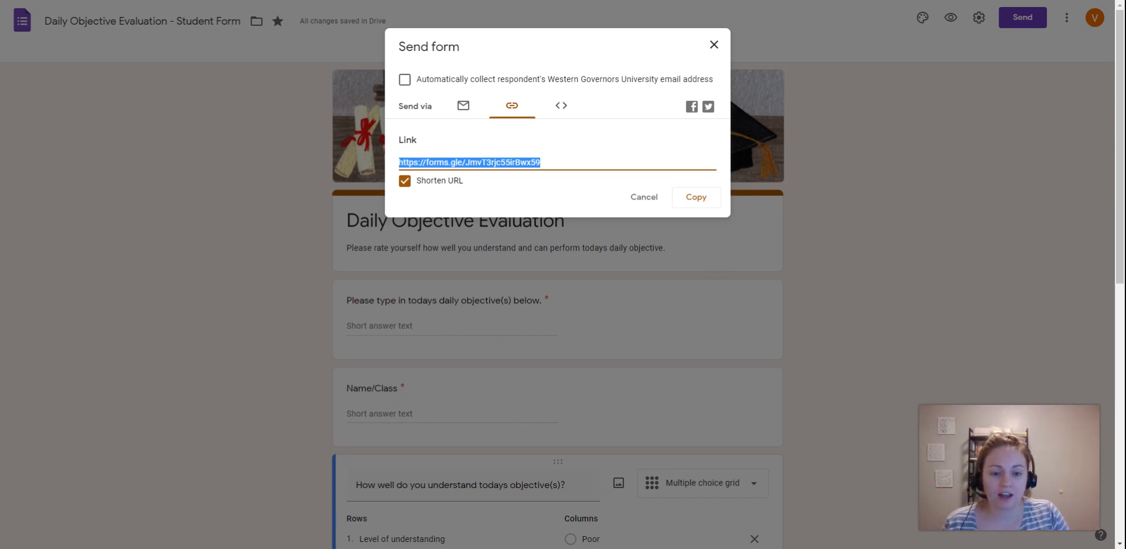
click(700, 200)
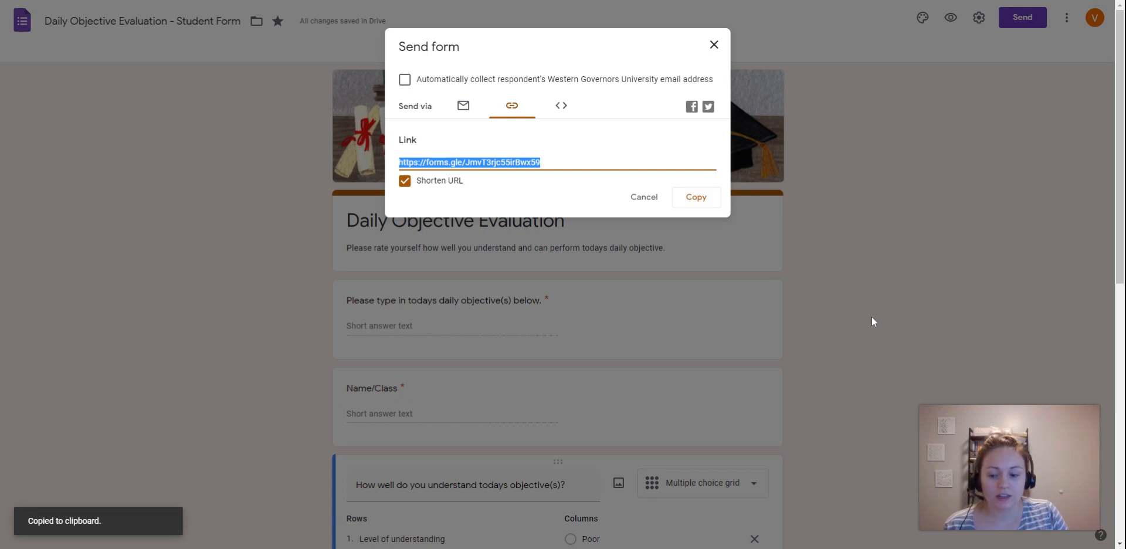